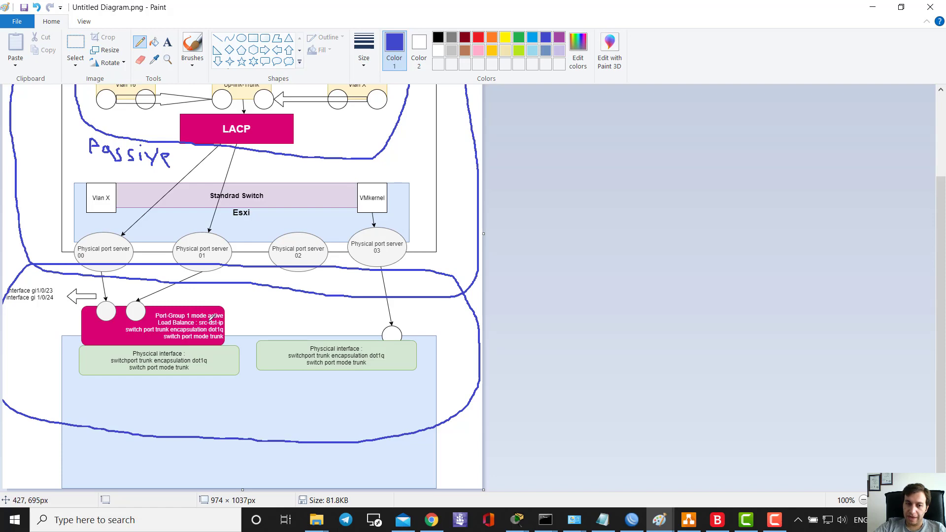
- Minimize the Paint and diagrams.net windows and cancel the unsaved Paint sketch prompt
scroll(202, 253, up, 3)
scroll(162, 279, down, 3)
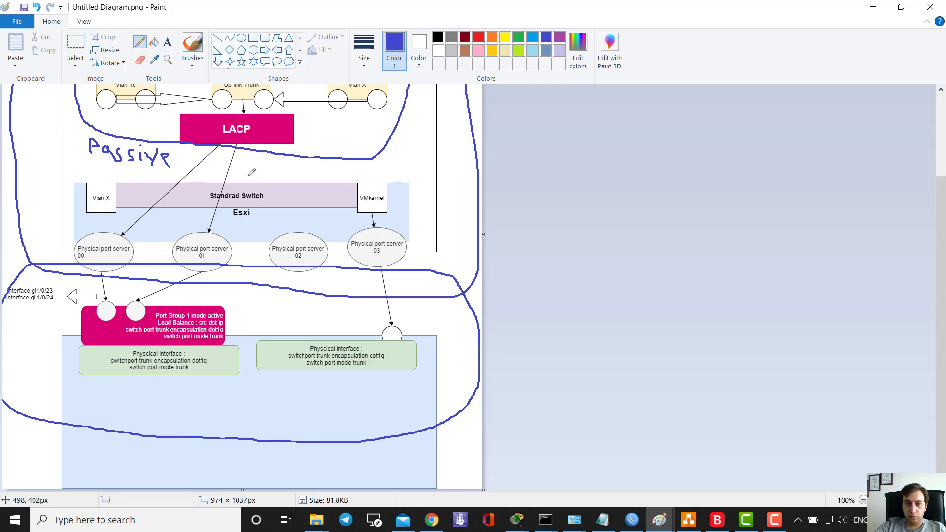
scroll(250, 175, up, 3)
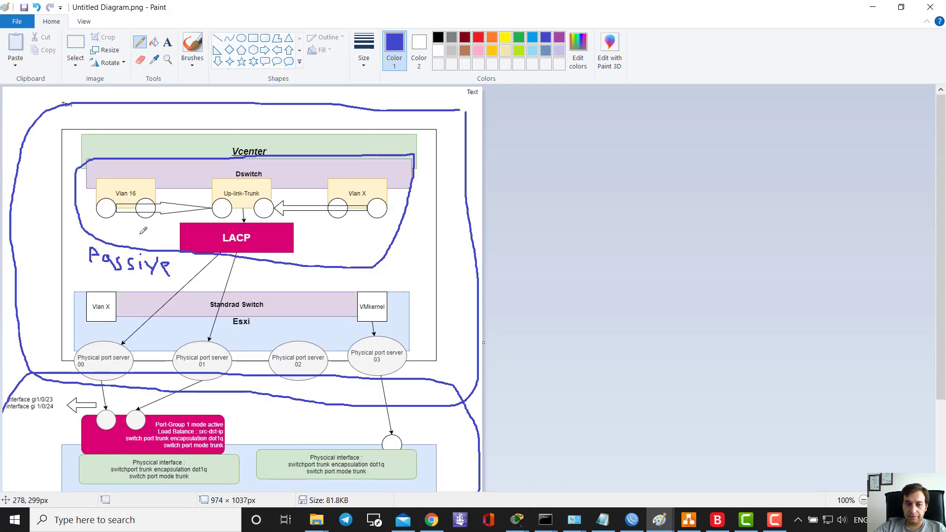
scroll(359, 265, down, 3)
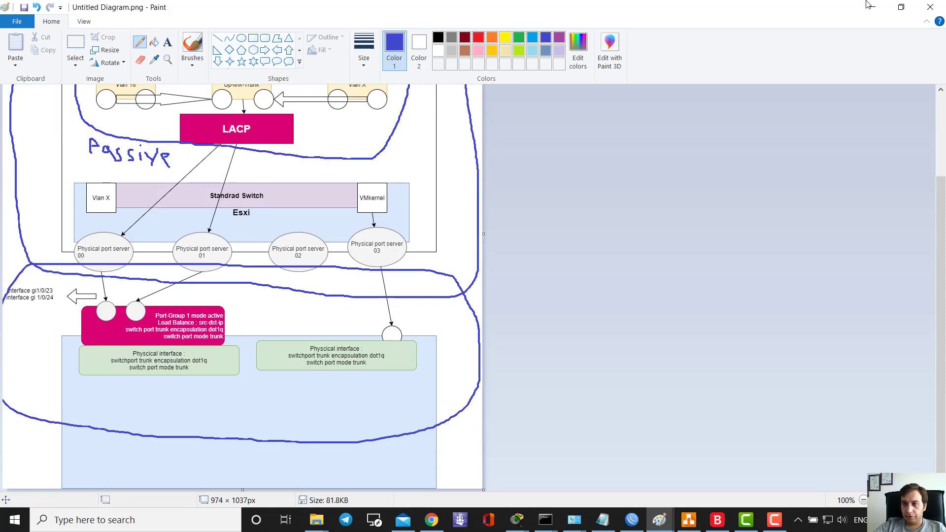
click(869, 5)
click(863, 28)
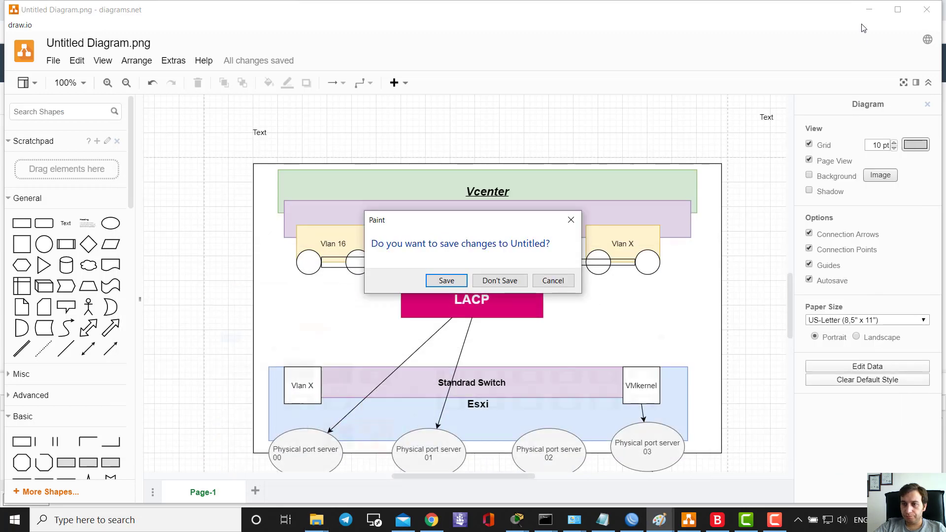
click(869, 10)
click(553, 280)
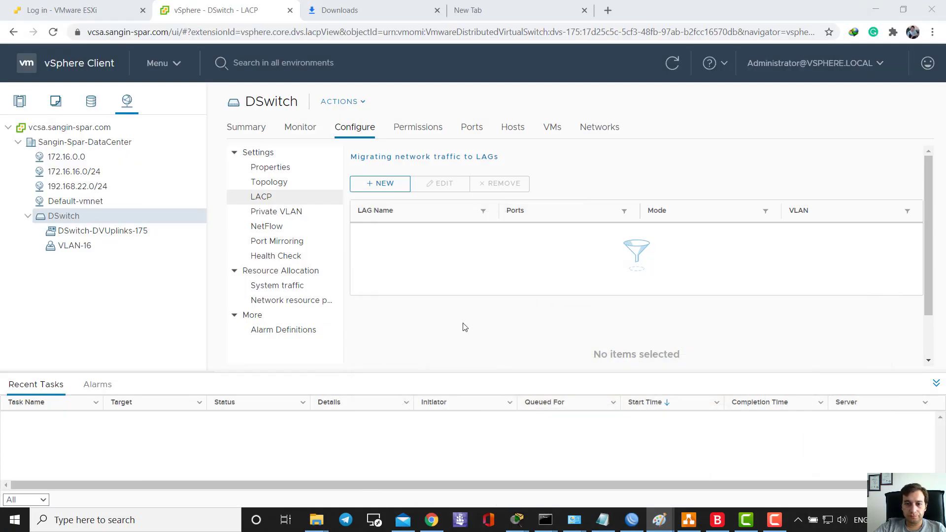
- Return to Chrome and show DSwitch's LACP configuration page with its empty LAG list
click(112, 320)
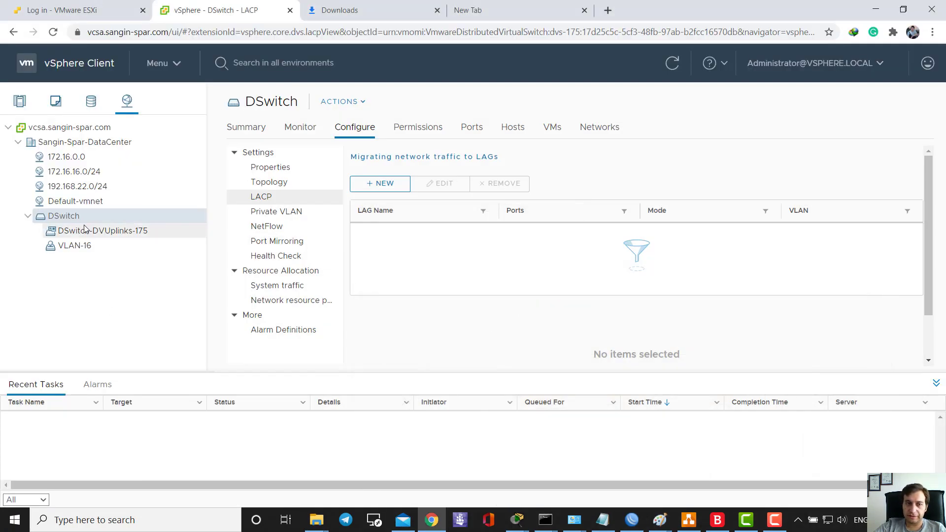
click(19, 101)
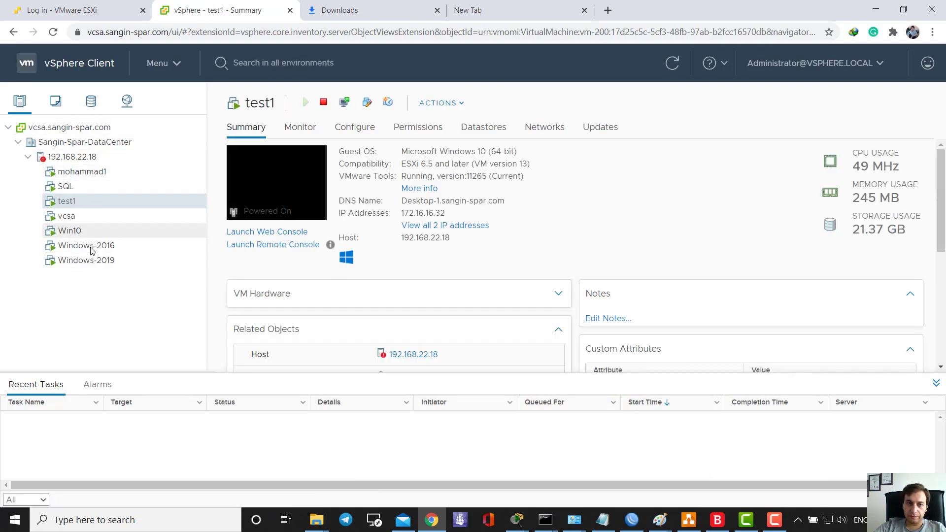
click(127, 102)
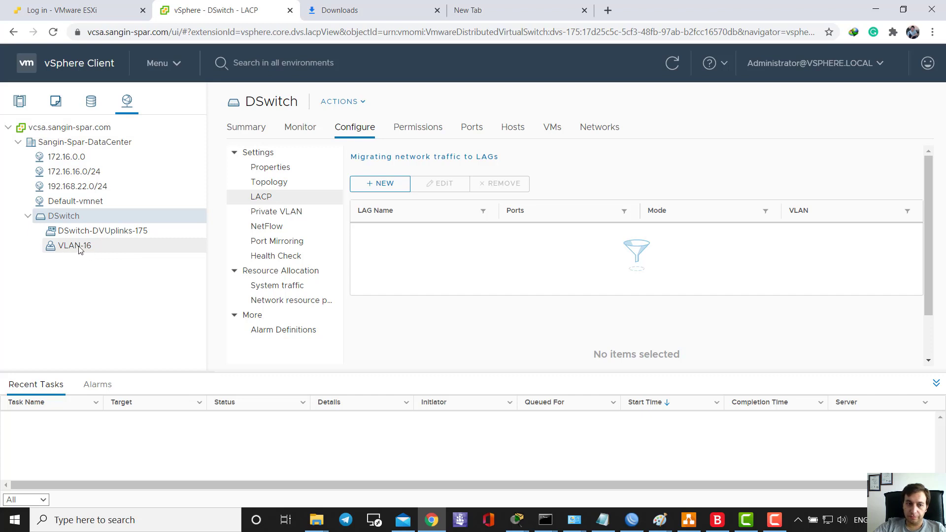
- Start a new distributed port group on DSwitch named 'vlan 17'
right_click(87, 219)
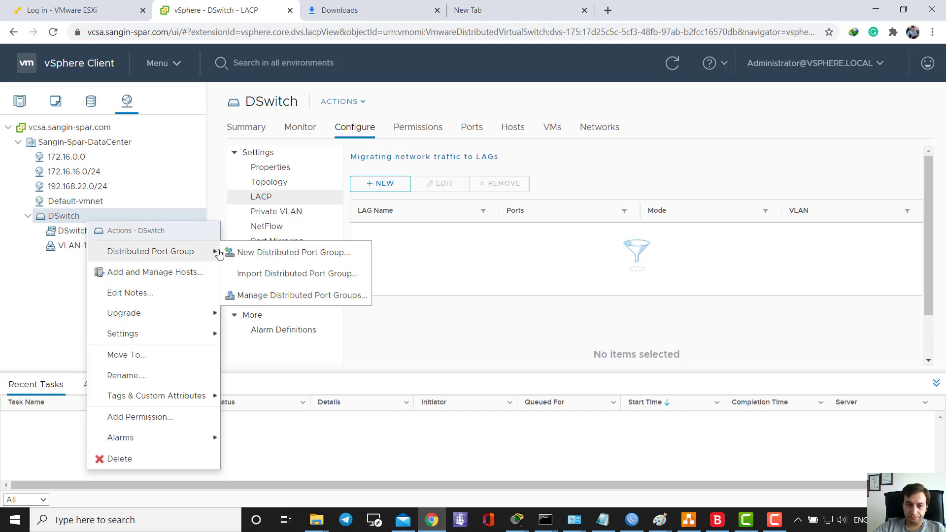
click(252, 255)
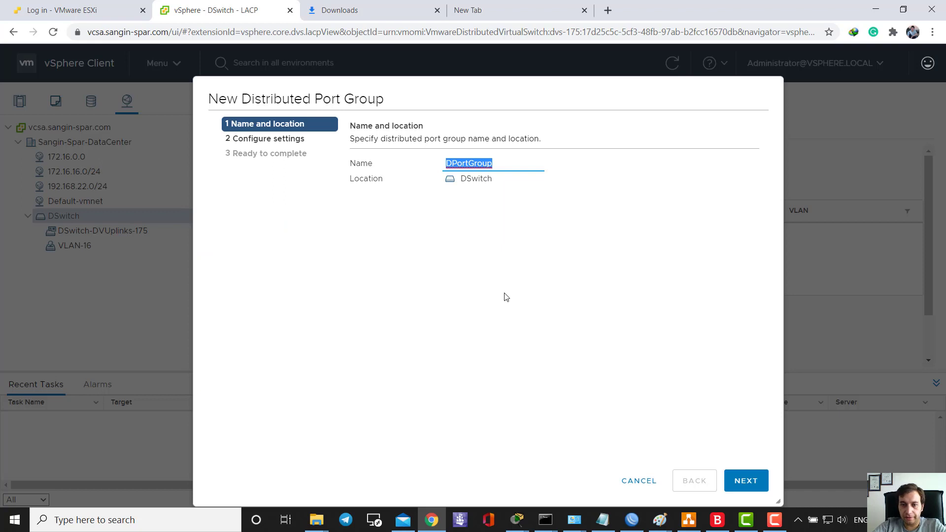
text(vlan)
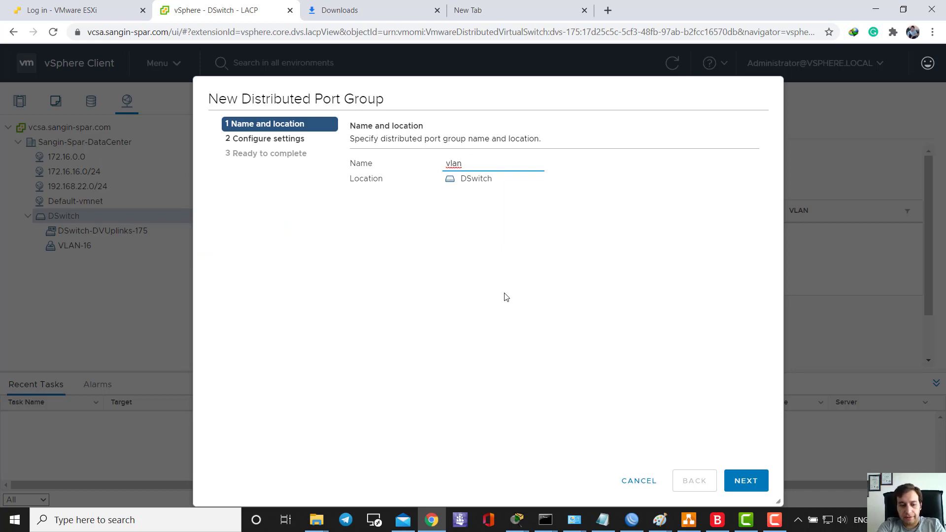
text( 17)
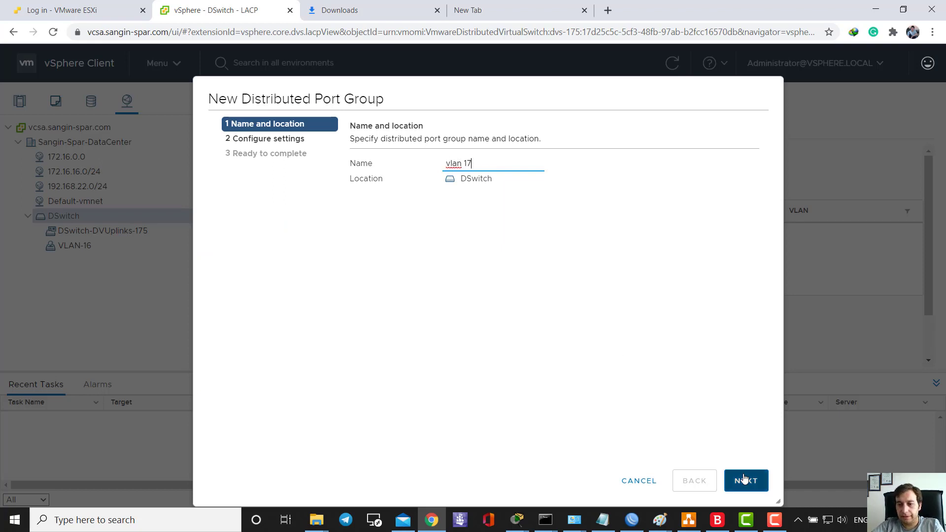
click(745, 479)
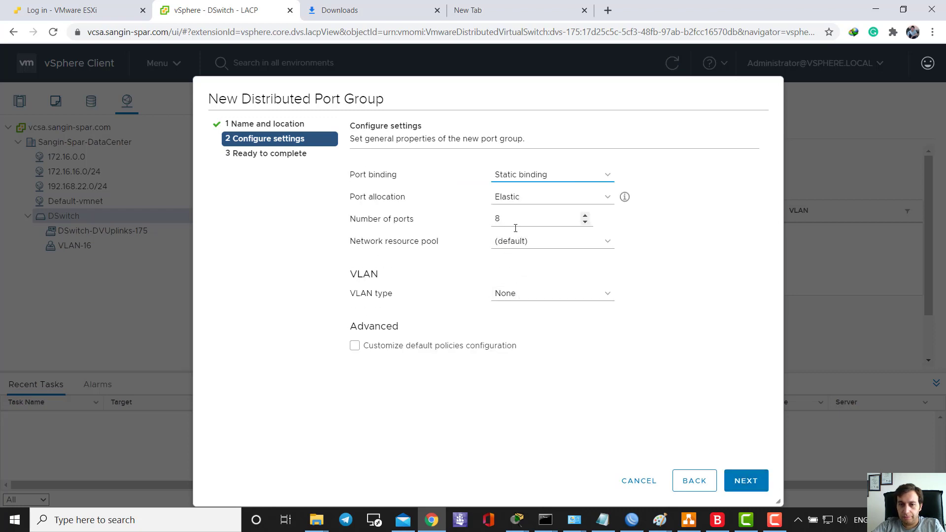
- Set the port group's VLAN type to VLAN with ID 17 and finish the wizard
click(524, 296)
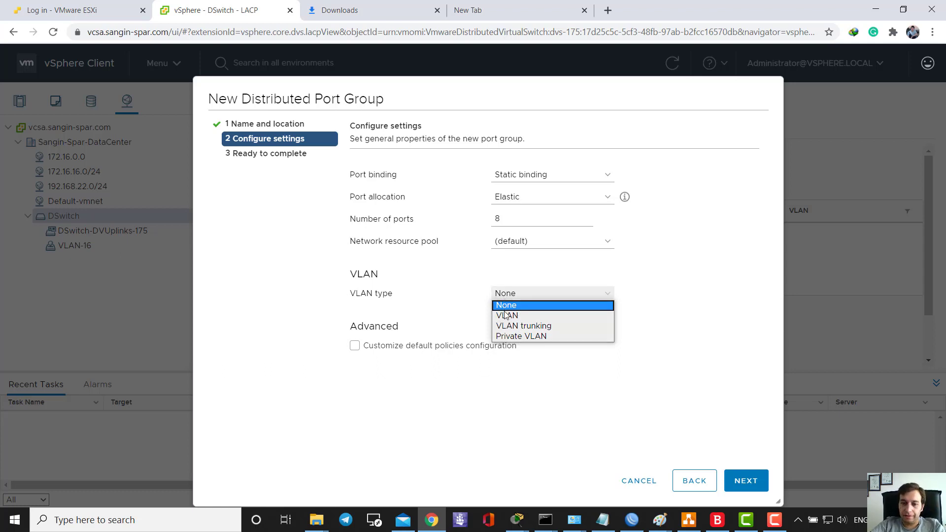
click(509, 317)
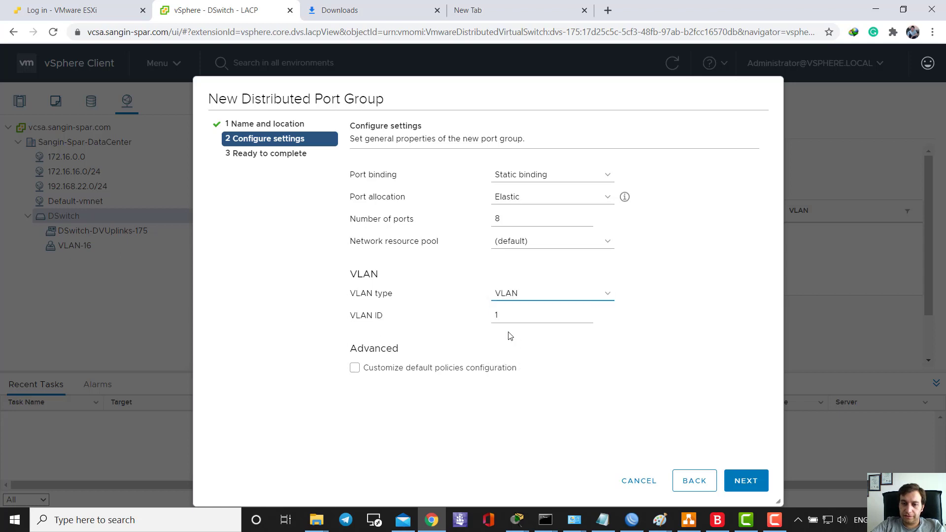
key(BackSpace)
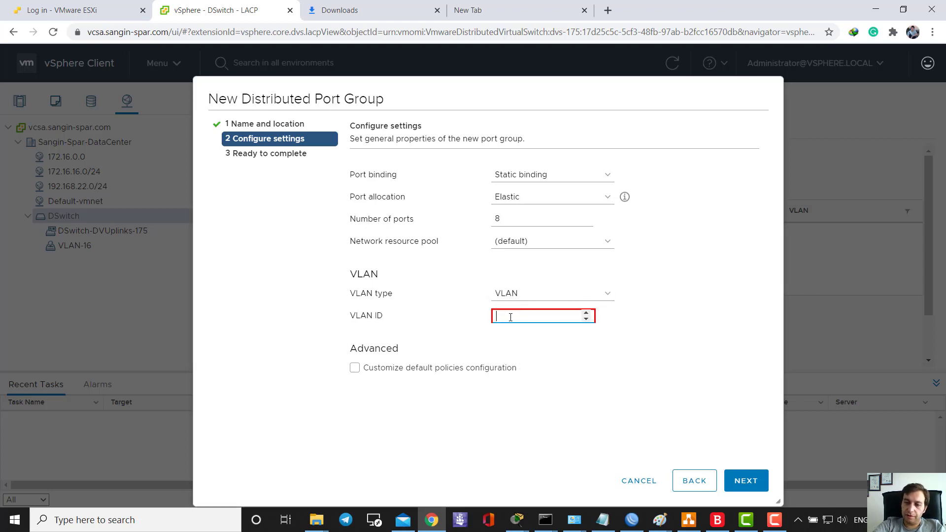
text(17)
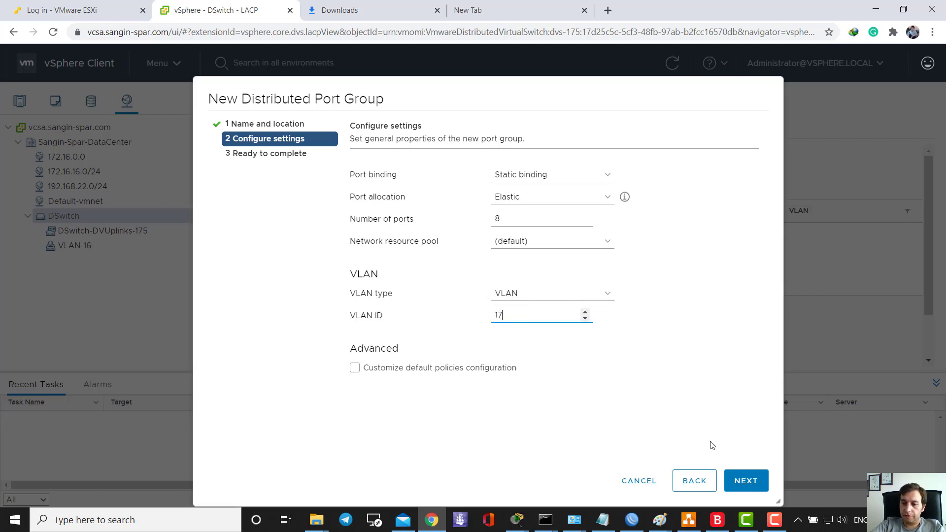
click(742, 478)
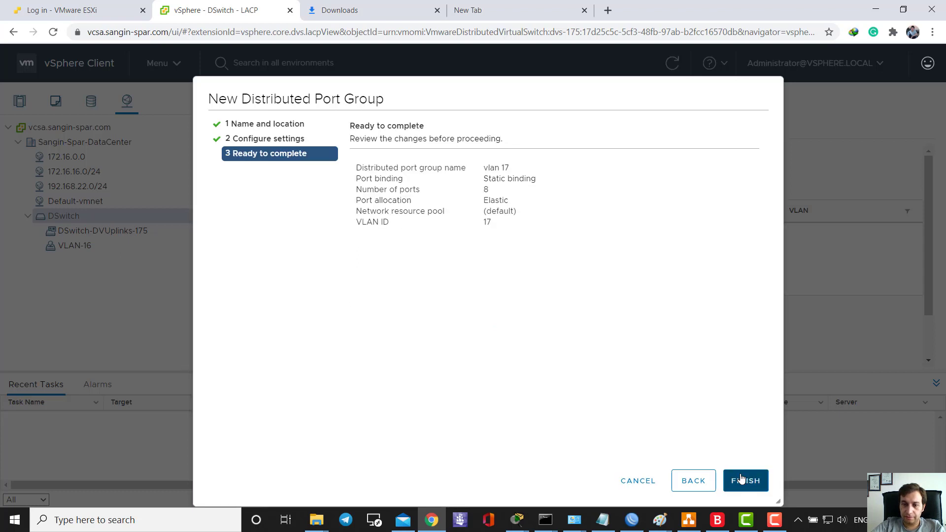
click(742, 478)
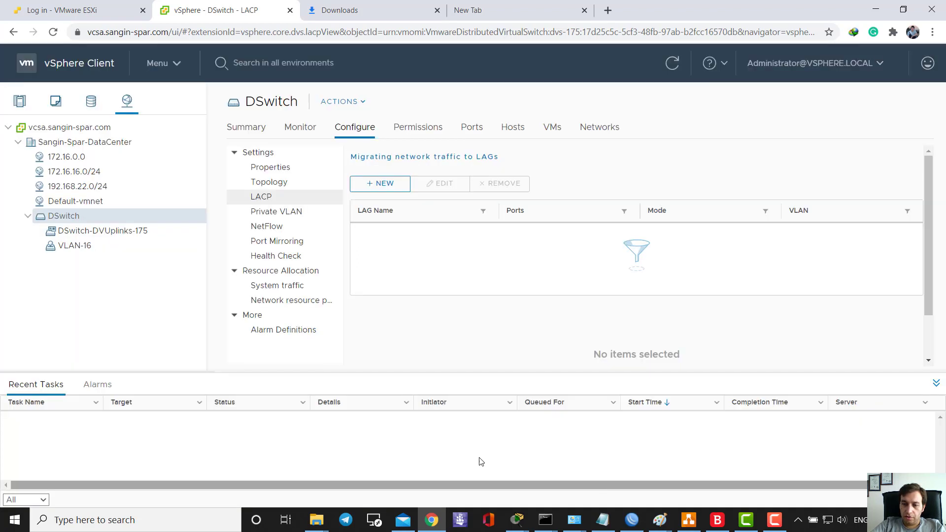
- Check VLAN-16's properties, then show DSwitch's topology with eight uplinks holding no NICs
click(79, 246)
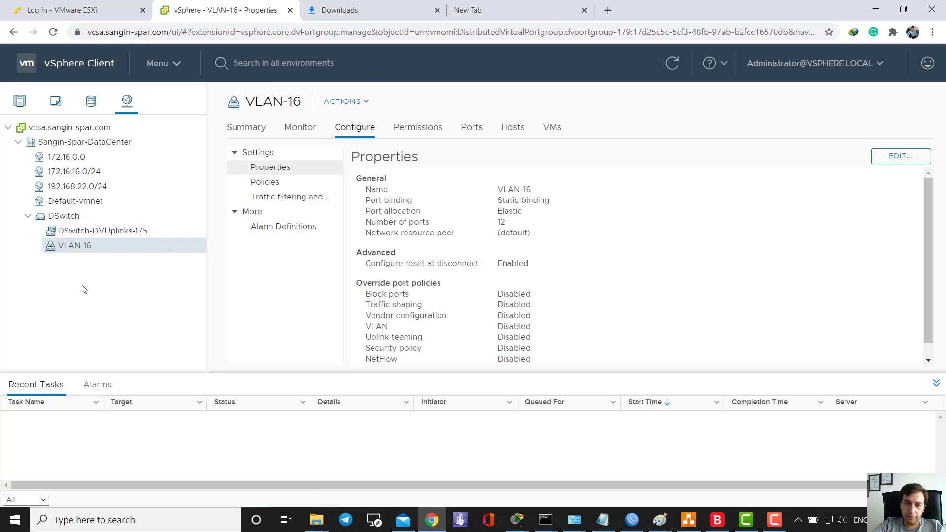
click(79, 217)
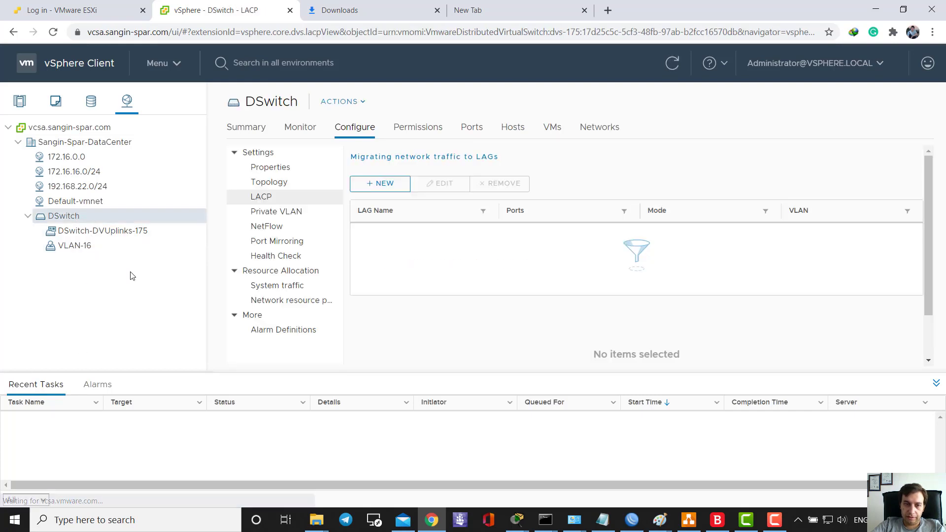
click(306, 182)
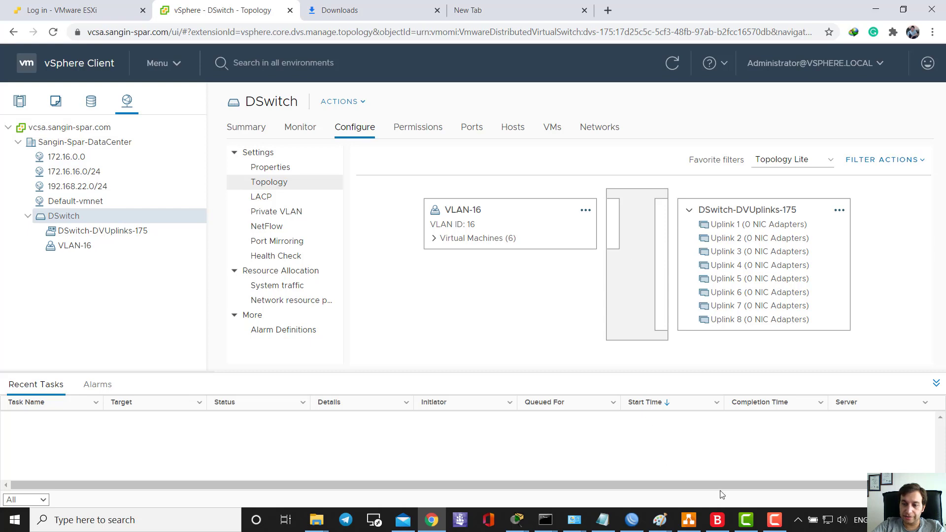
- Bring up the Untitled Diagram.png LACP diagram in Paint, then minimize it again
mouse_move(661, 520)
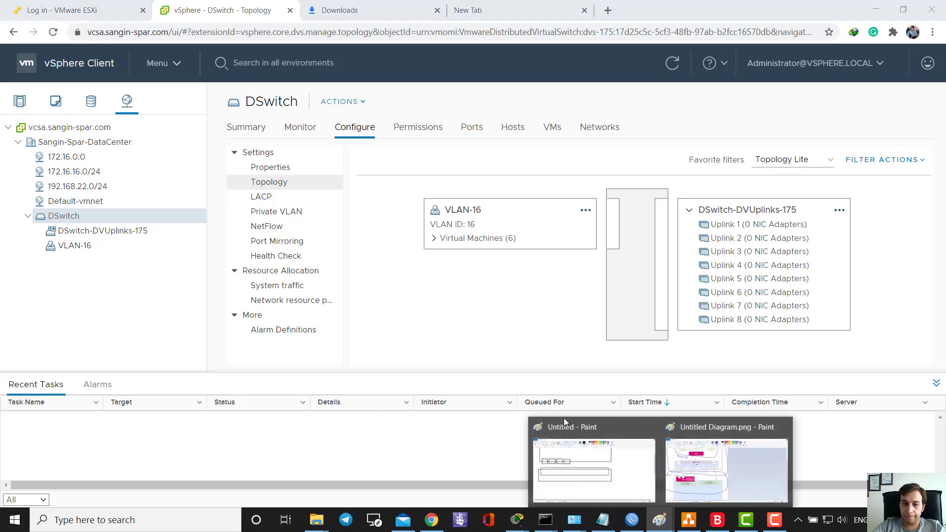
click(739, 459)
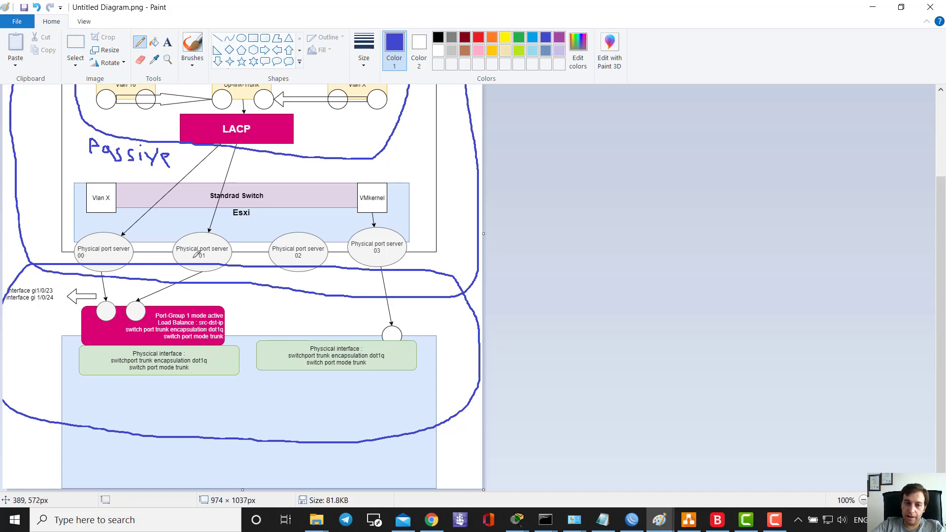
click(872, 6)
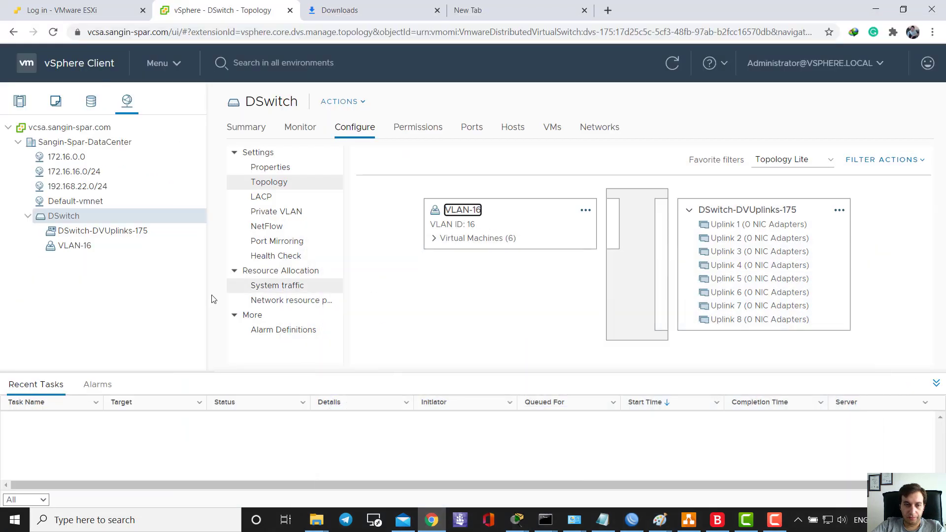
- Begin adding new hosts to DSwitch, then cancel the empty host selection and the wizard
right_click(110, 222)
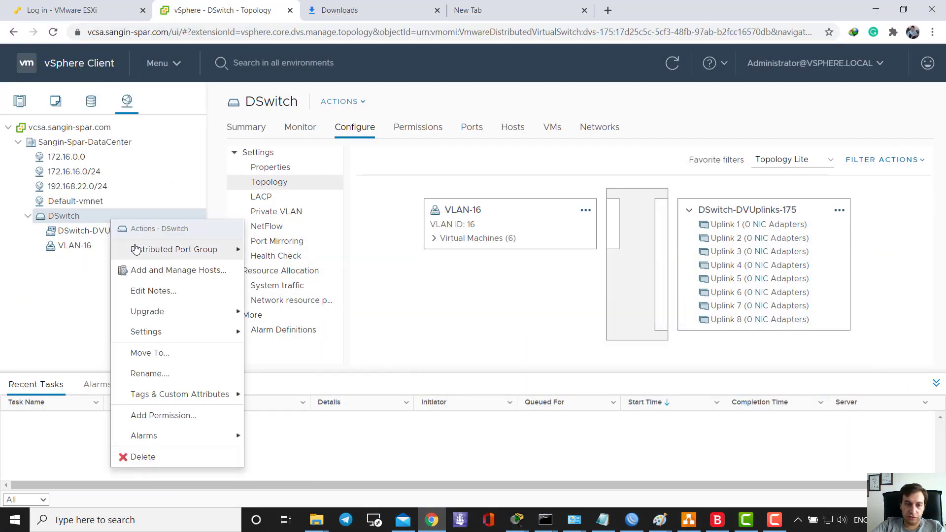
click(166, 272)
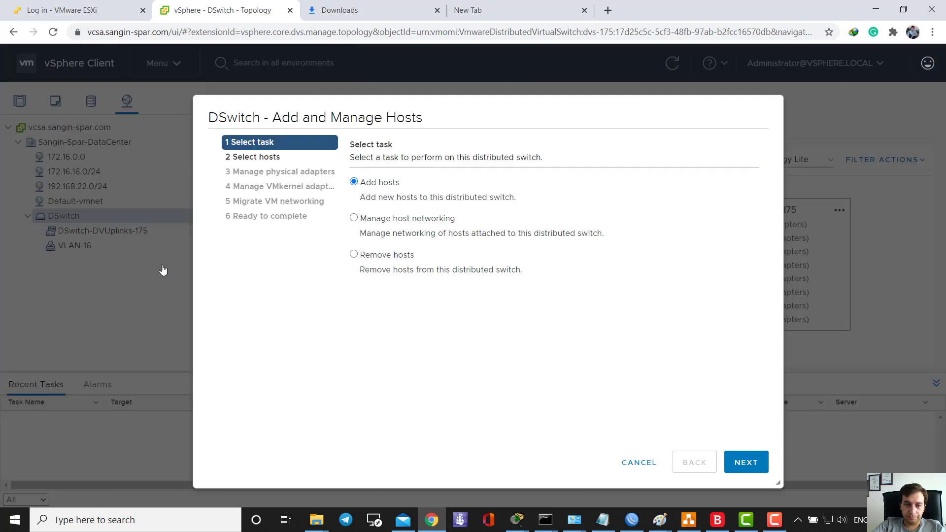
click(744, 462)
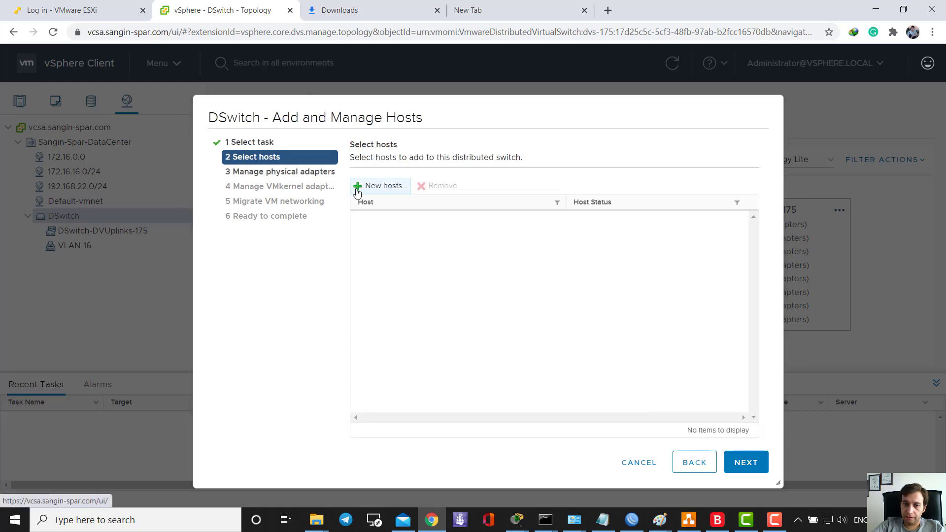
click(357, 186)
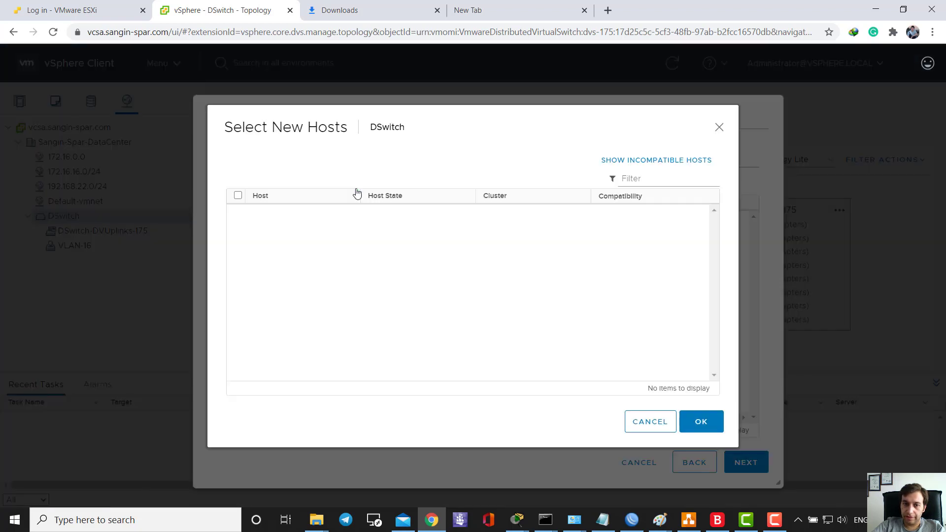
click(648, 432)
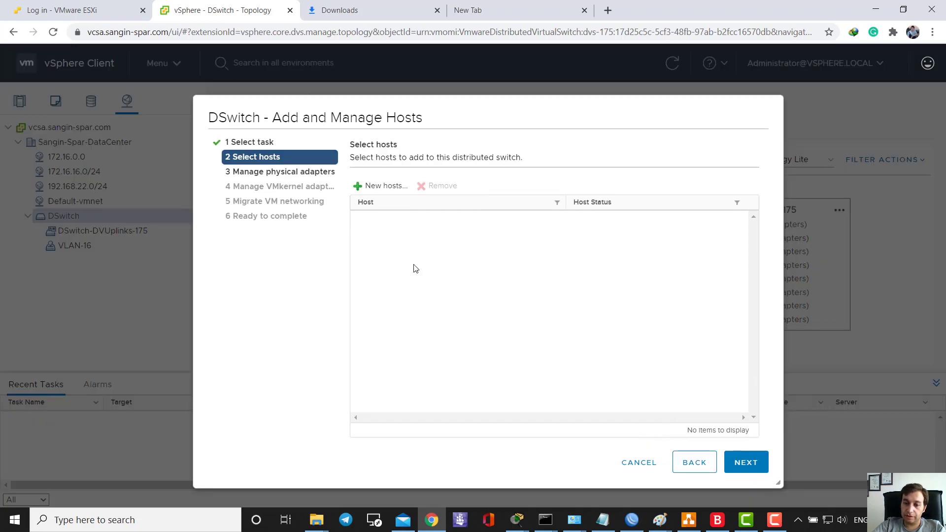
click(649, 462)
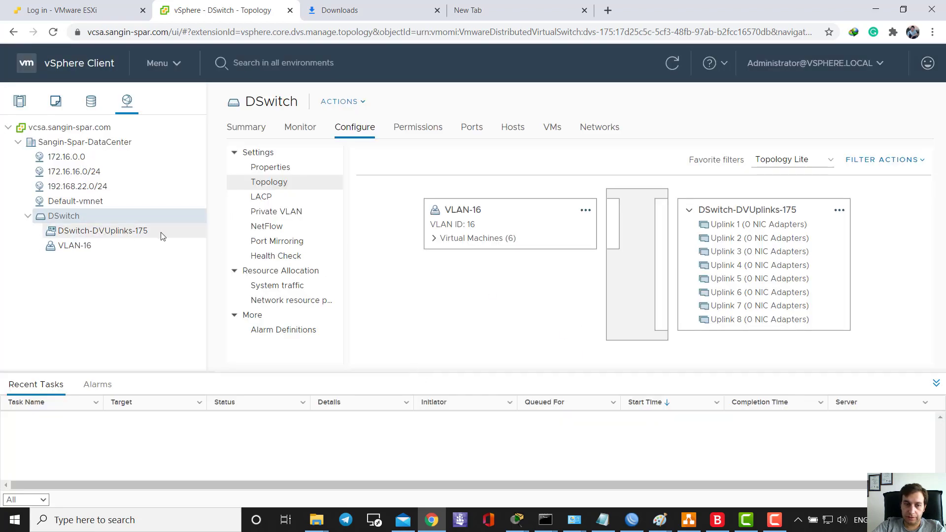
- Start Add and Manage Hosts on DSwitch with the Manage host networking option
right_click(125, 221)
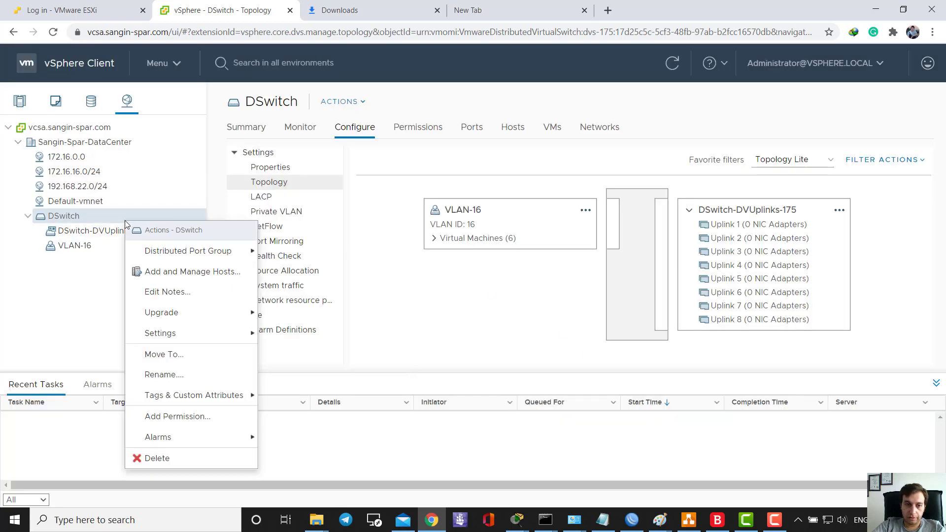
click(149, 278)
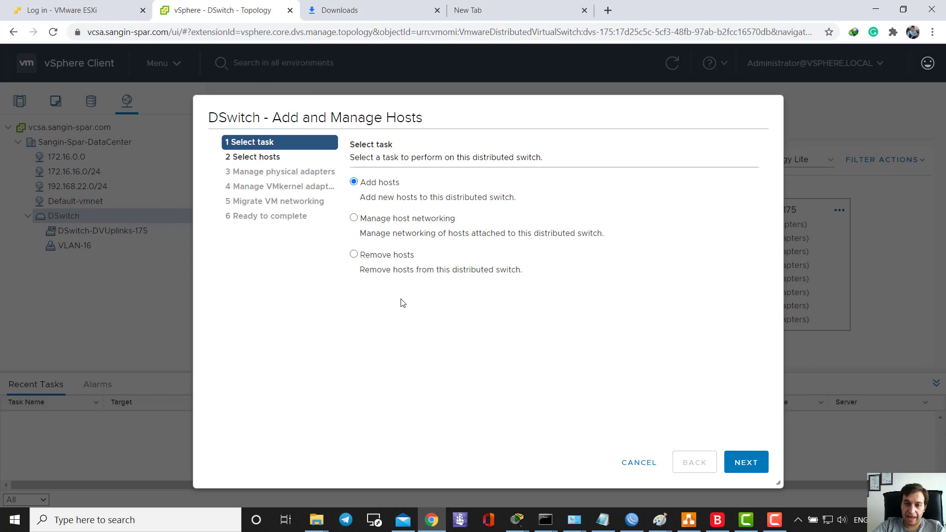
click(388, 228)
click(759, 466)
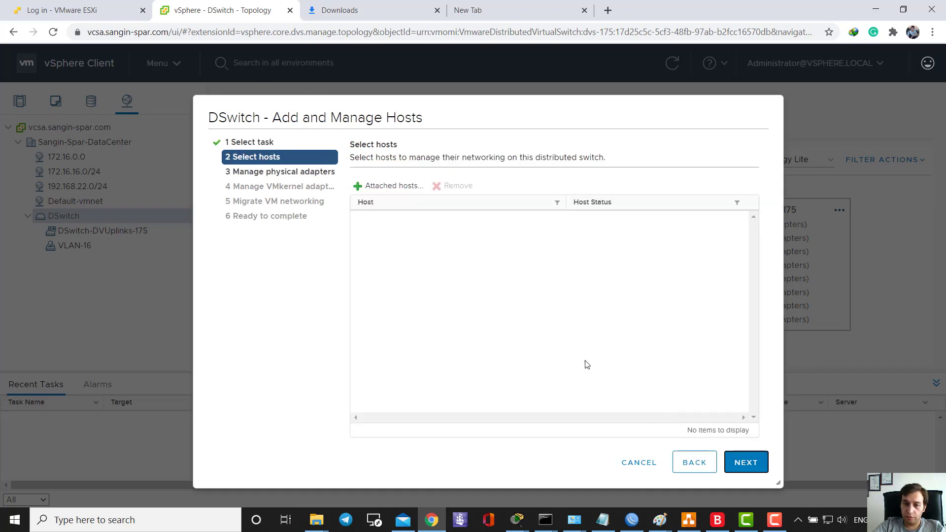
- Select attached host 192.168.22.18 and reach its physical adapters, picking vmnic0
click(414, 195)
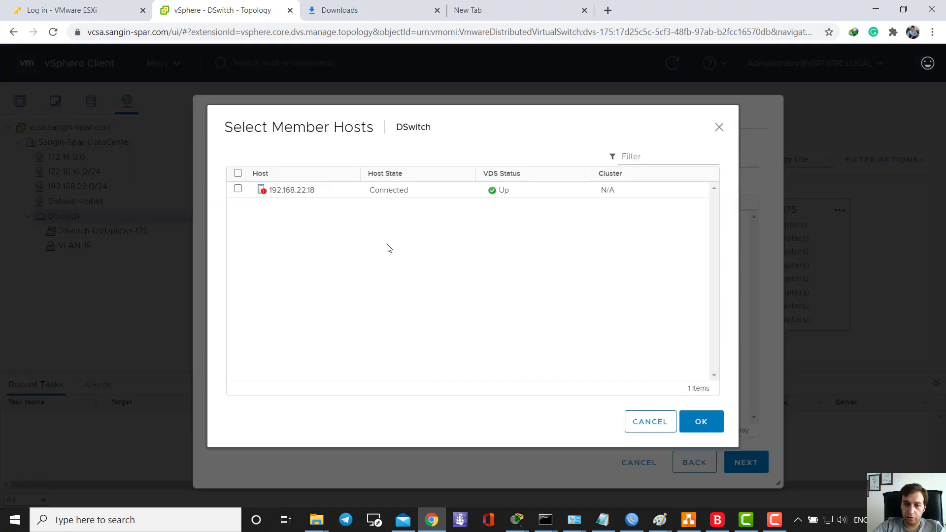
click(238, 175)
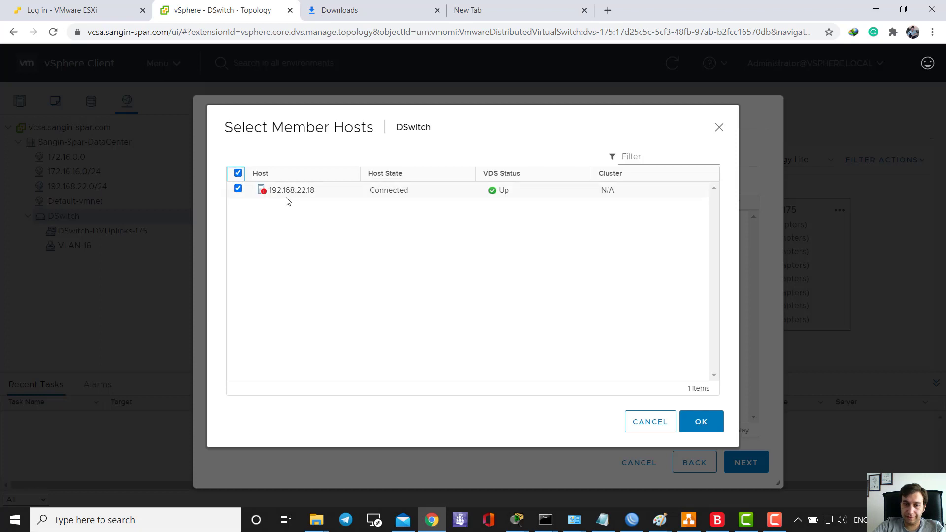
click(697, 418)
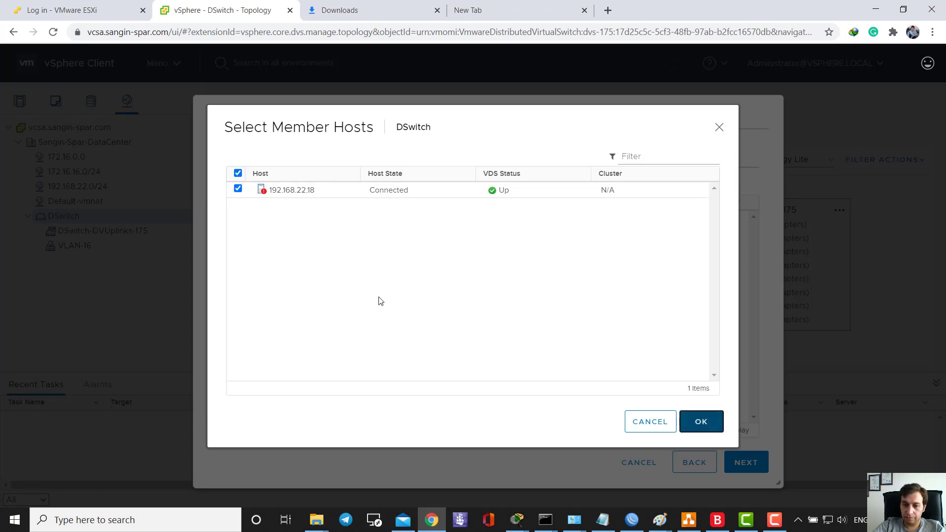
click(395, 228)
click(746, 462)
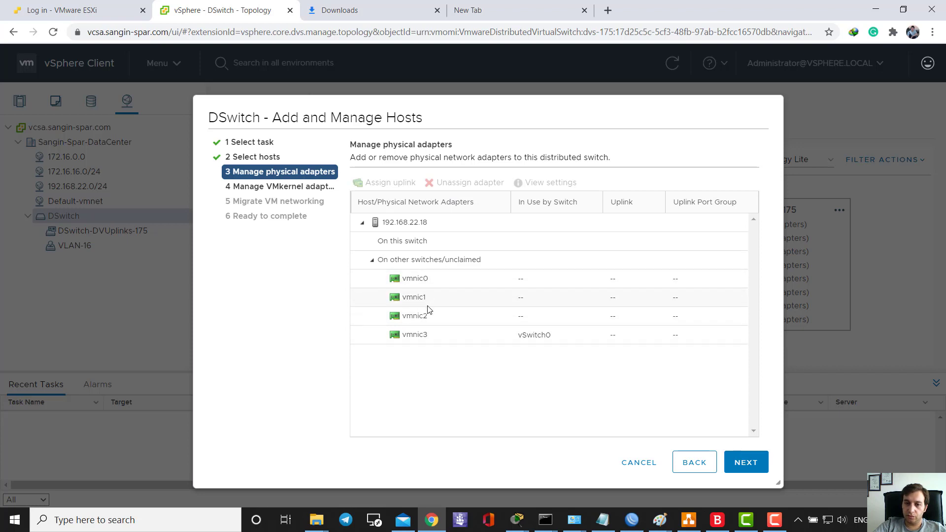
click(454, 284)
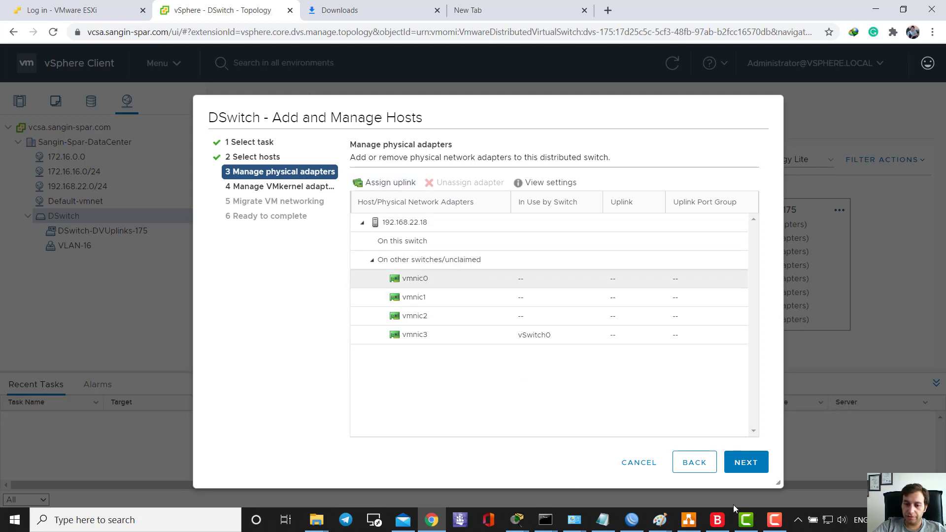
- Draw a blue line in Paint from Up-link-Trunk past LACP to Physical port server 00
mouse_move(660, 520)
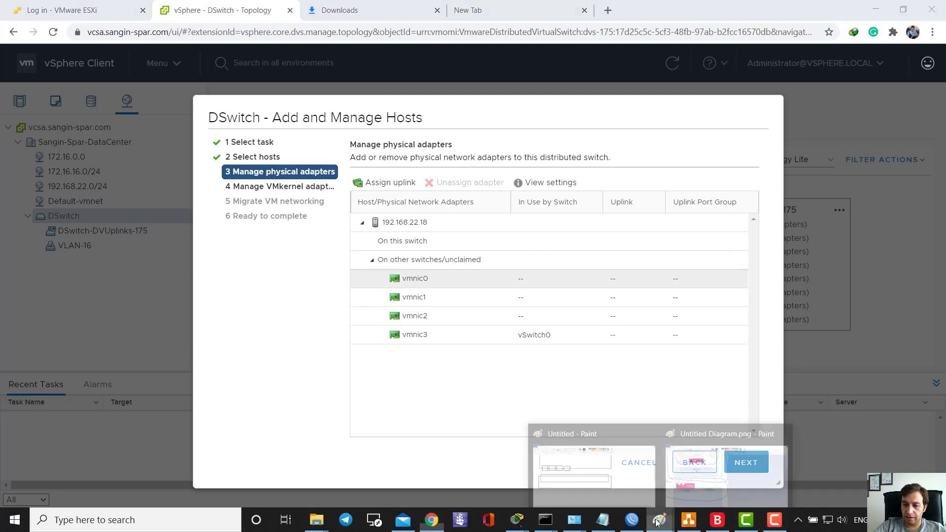
click(697, 486)
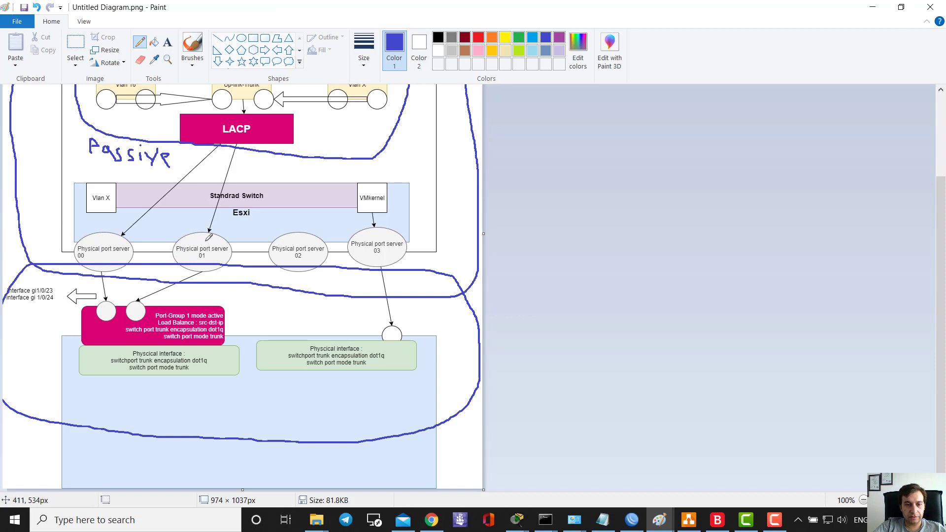
scroll(209, 237, up, 2)
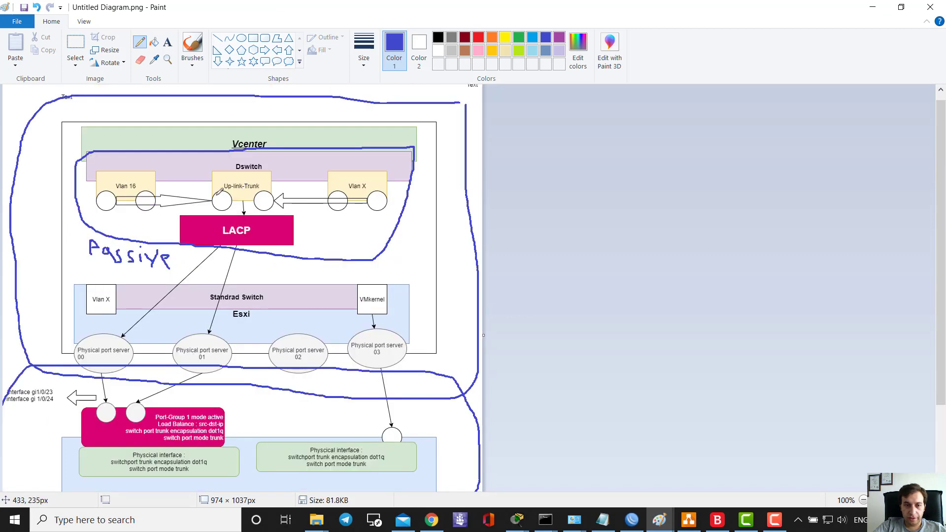
mouse_move(230, 186)
mouse_down()
mouse_move(112, 349)
mouse_move(208, 308)
mouse_move(203, 342)
mouse_up()
key(alt+Tab)
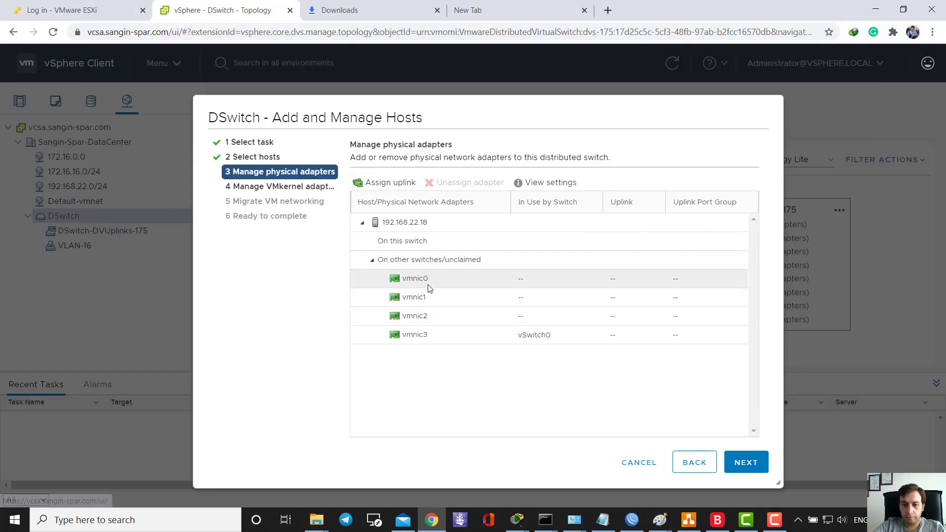
- Assign vmnic0 to Uplink 1 on DSwitch
click(366, 187)
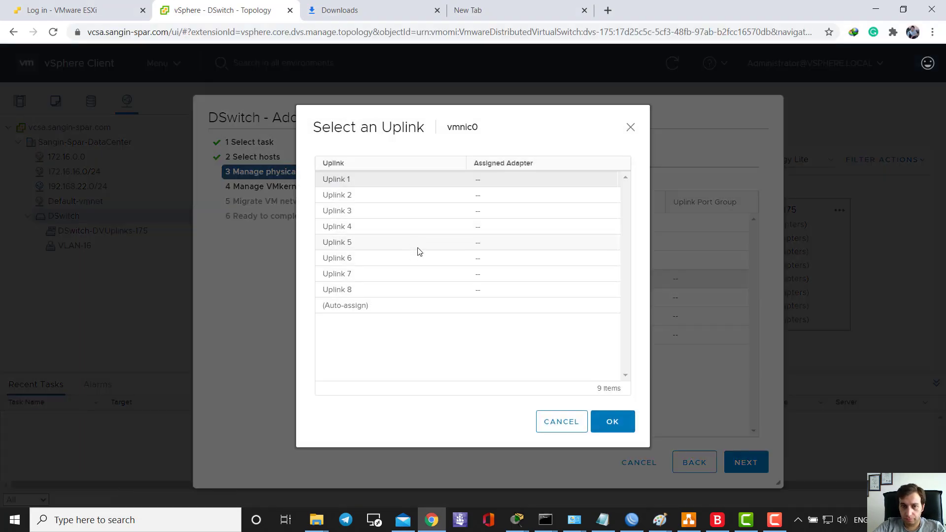
click(365, 187)
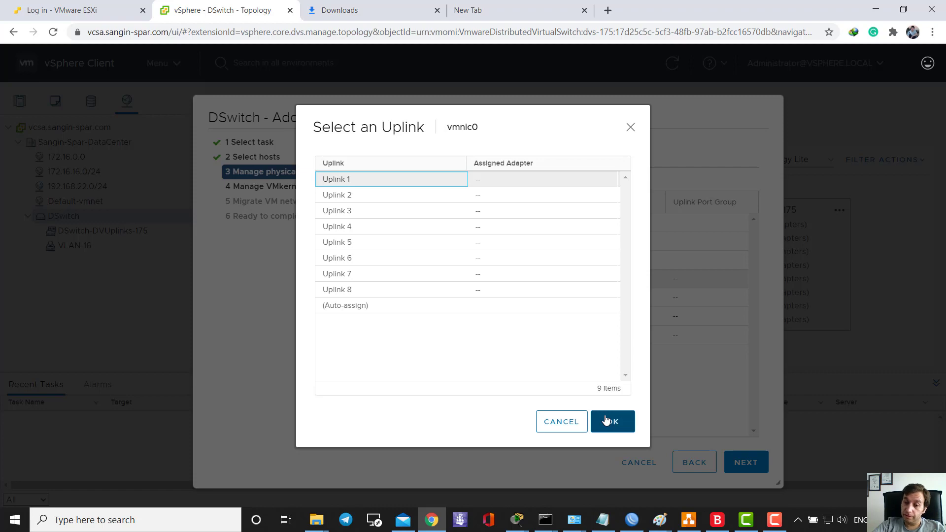
click(543, 421)
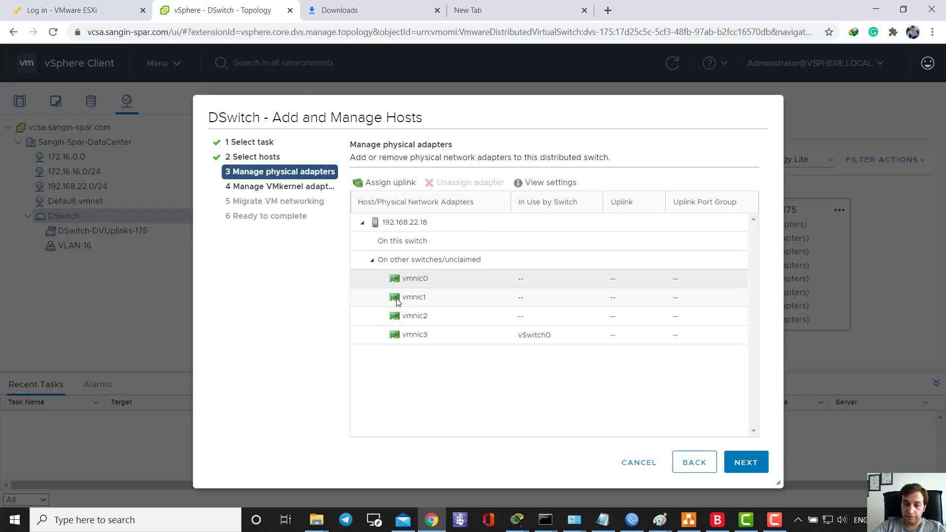
click(388, 183)
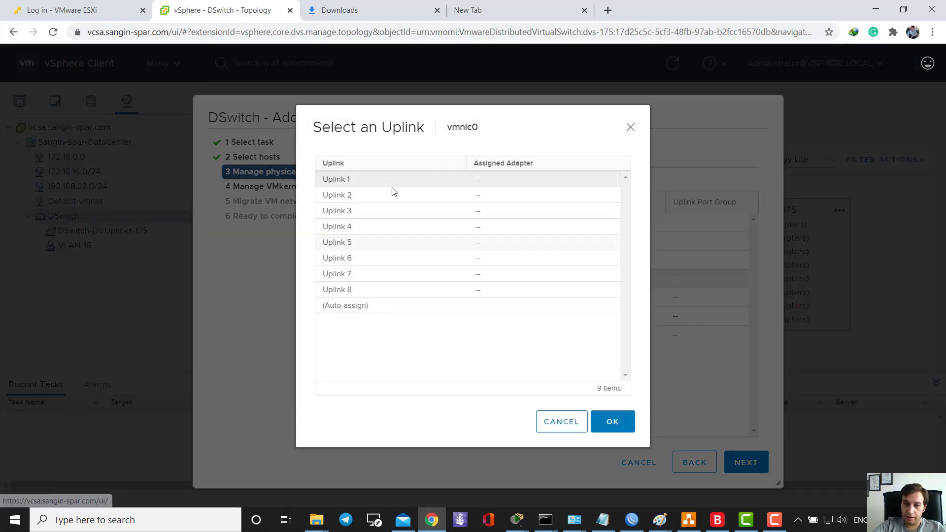
click(380, 184)
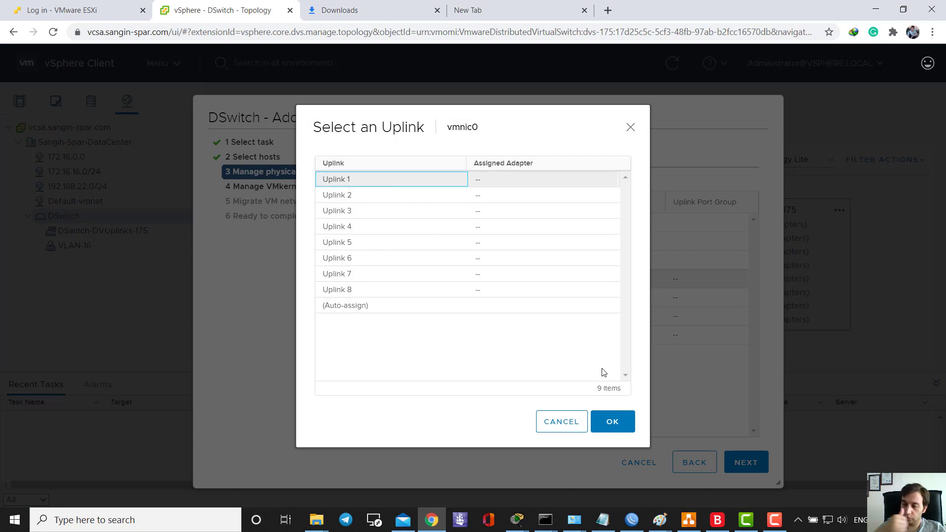
click(613, 422)
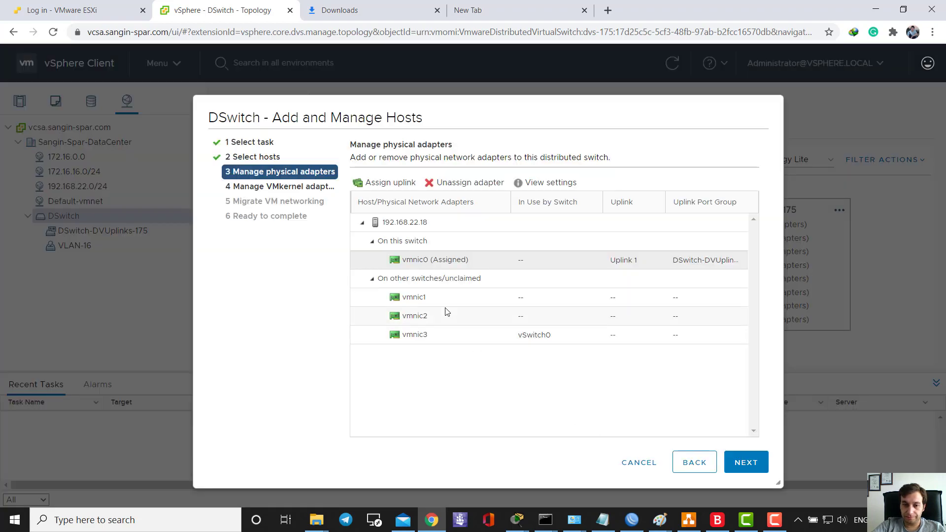
- Assign vmnic1 to Uplink 2 on DSwitch
click(370, 183)
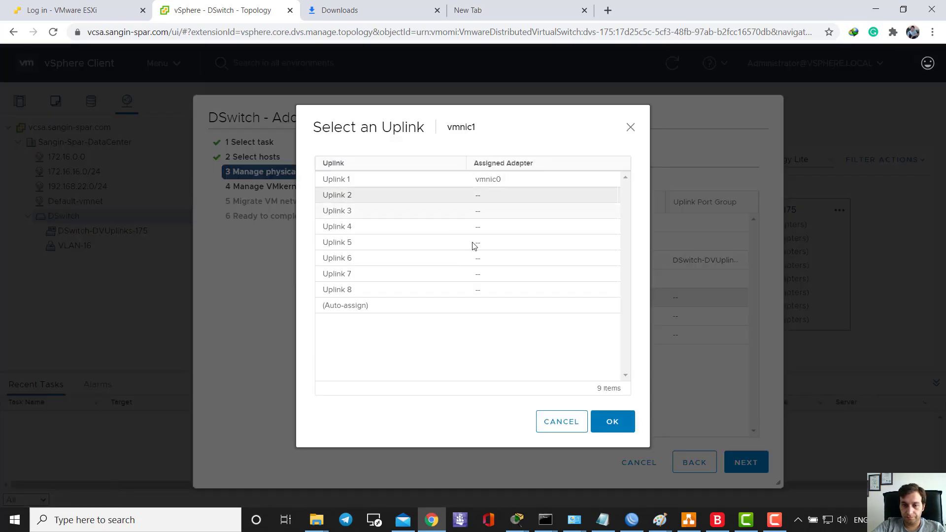
click(611, 423)
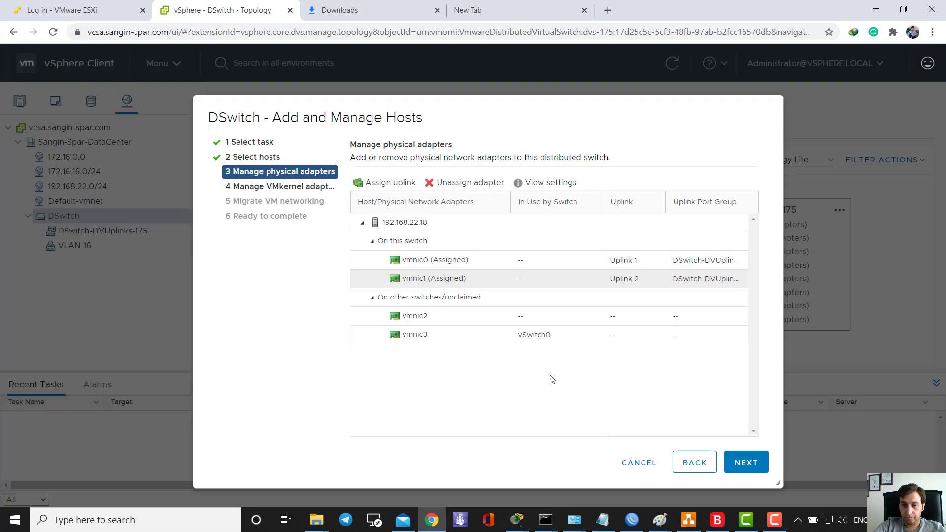
click(617, 265)
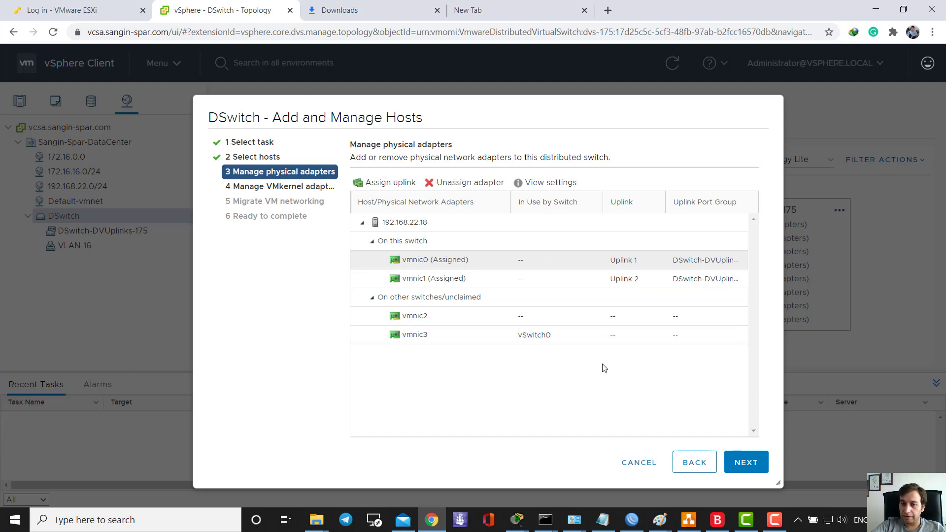
- Skip VMkernel and VM networking migration unchanged and finish applying the host networking changes
click(744, 461)
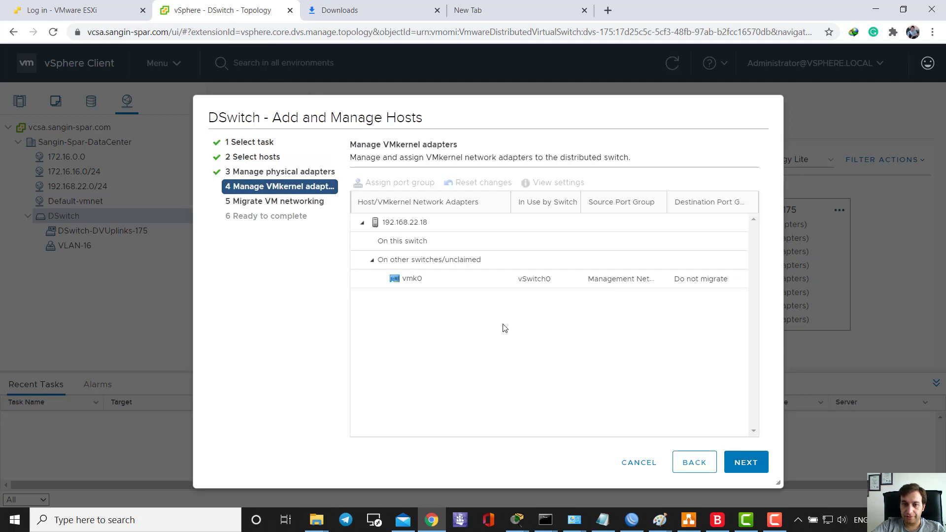
click(422, 283)
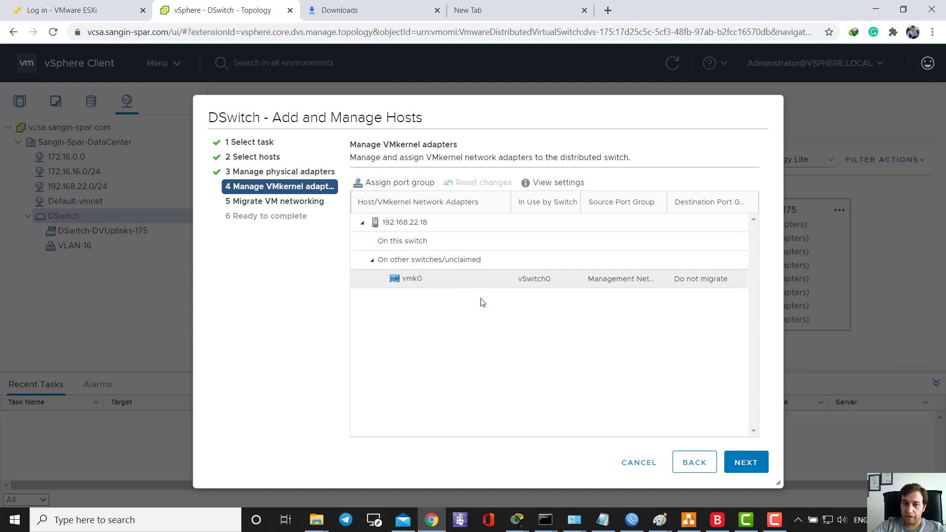
click(737, 459)
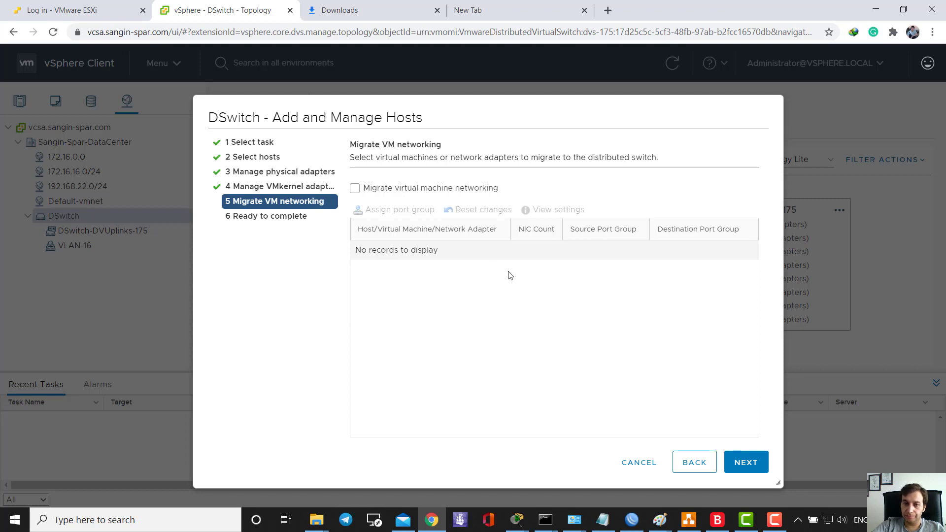
click(750, 462)
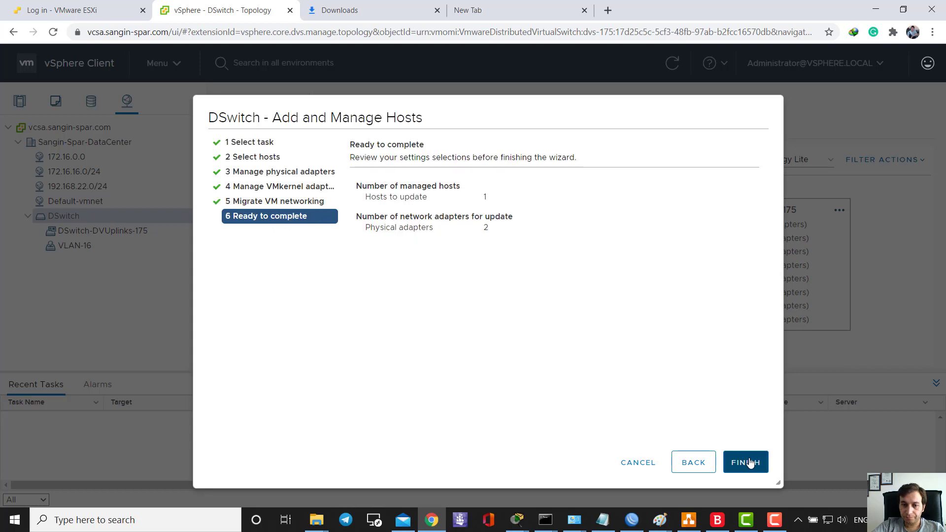
click(751, 462)
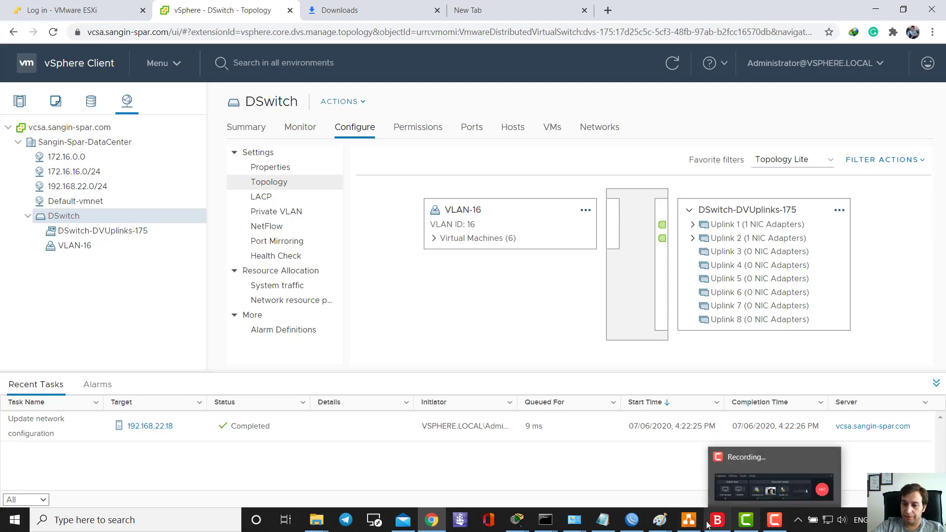
click(660, 521)
- Bring the Paint diagram forward, then minimize it to reveal DSwitch's updated topology
click(723, 461)
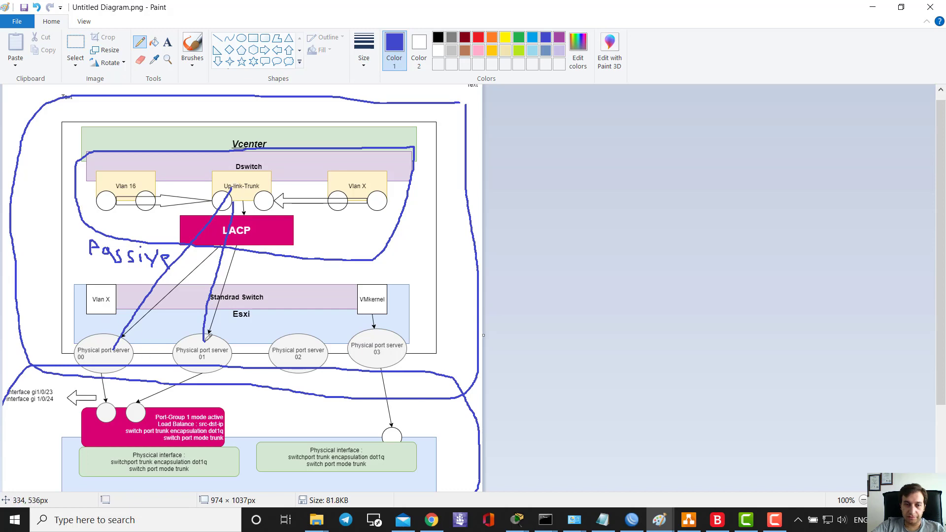
click(863, 8)
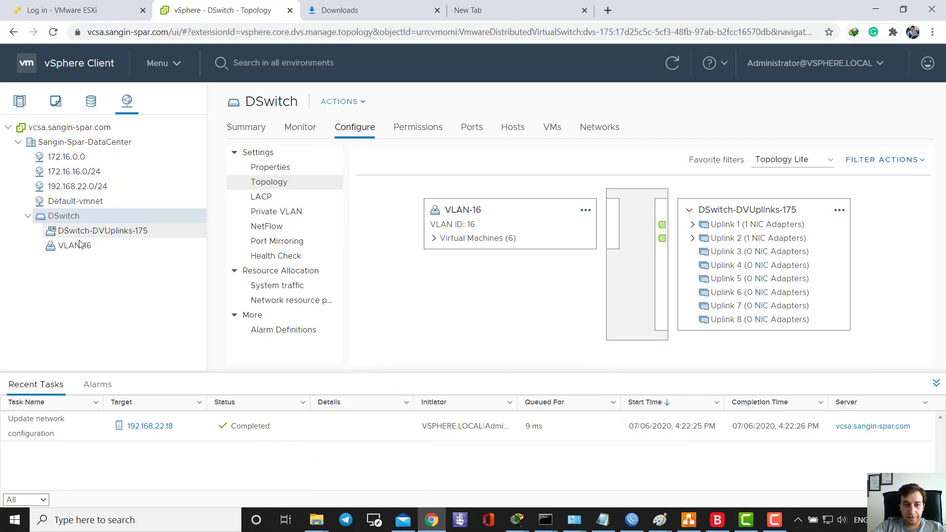
- Create a LAG named 'LACP' on DSwitch with source and destination IP address load balancing, and view it in Topology
click(257, 197)
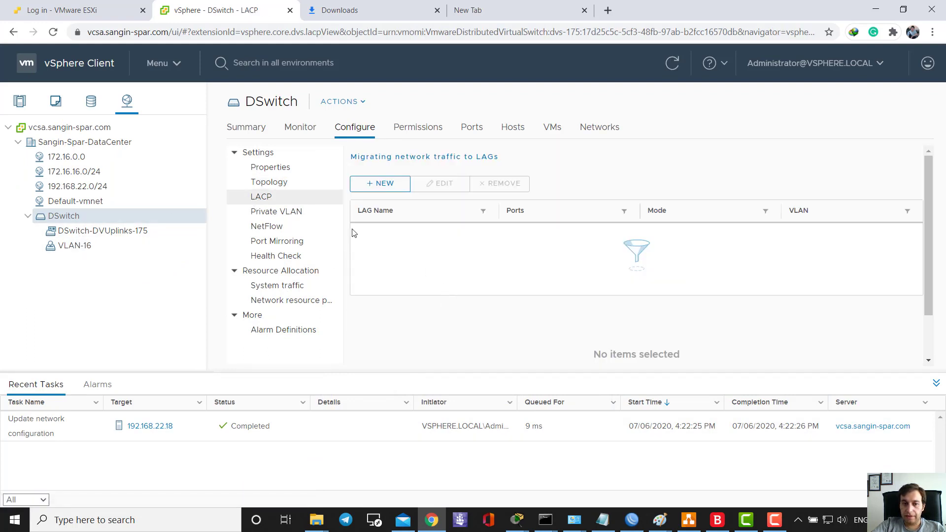
click(392, 185)
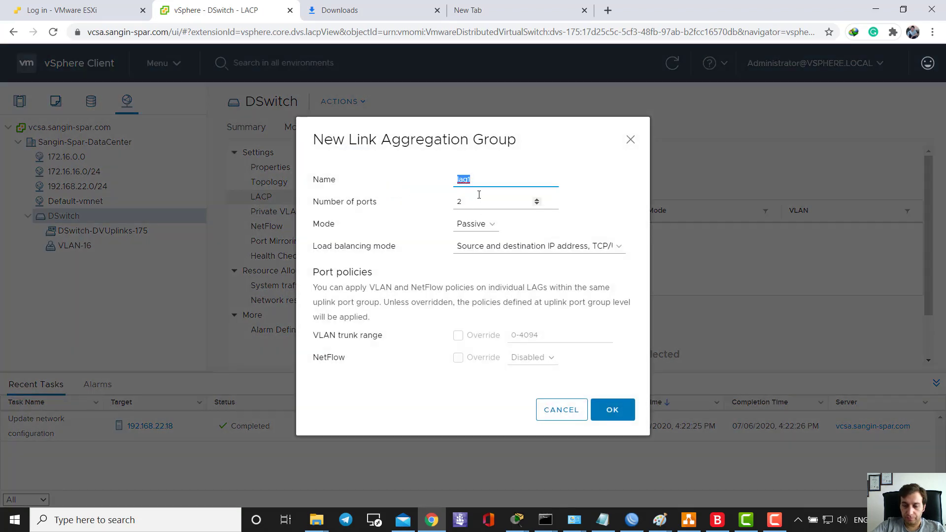
text(LACP)
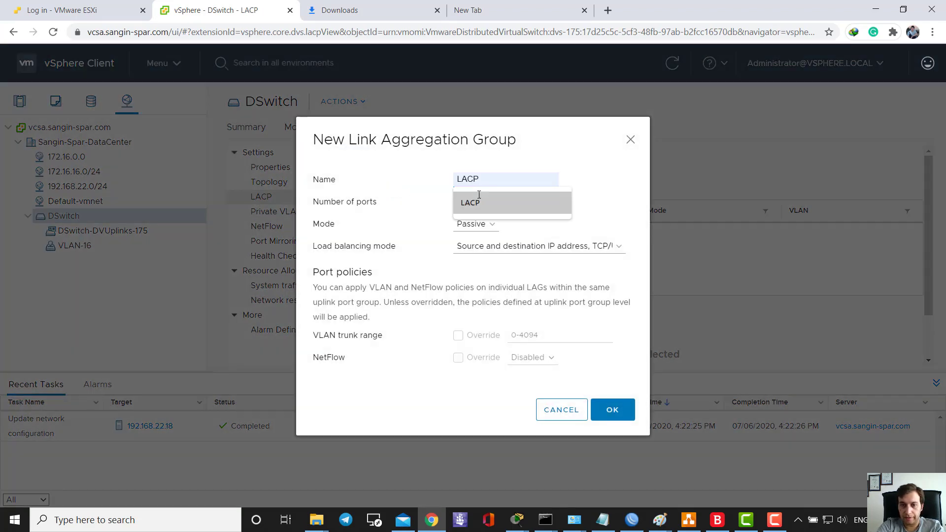
click(478, 199)
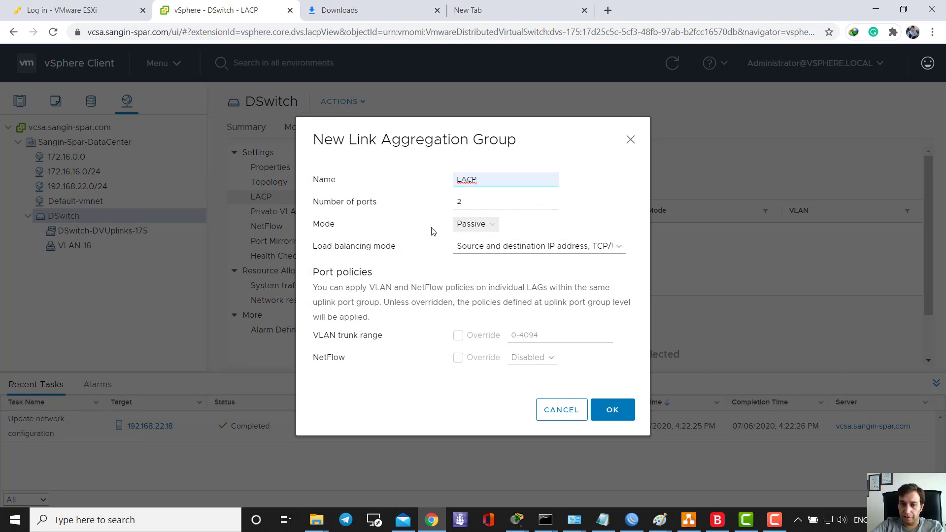
click(480, 249)
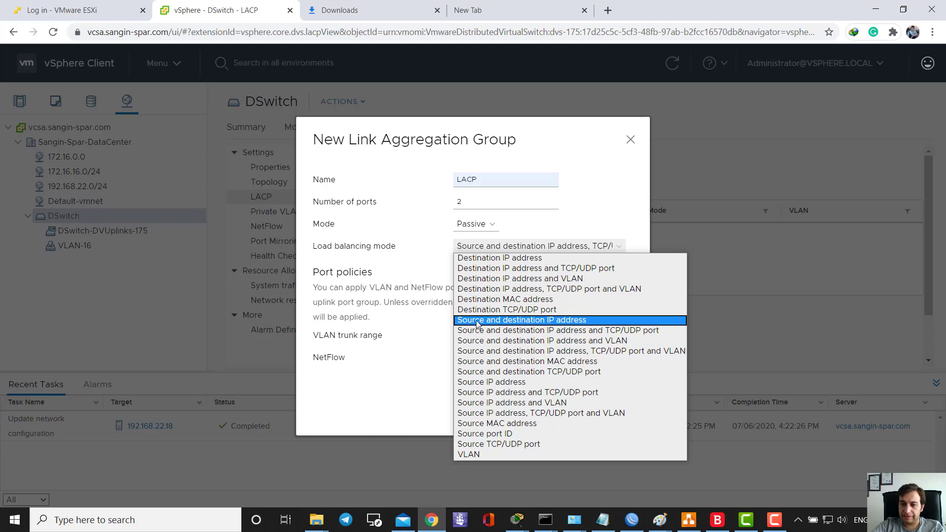
click(531, 321)
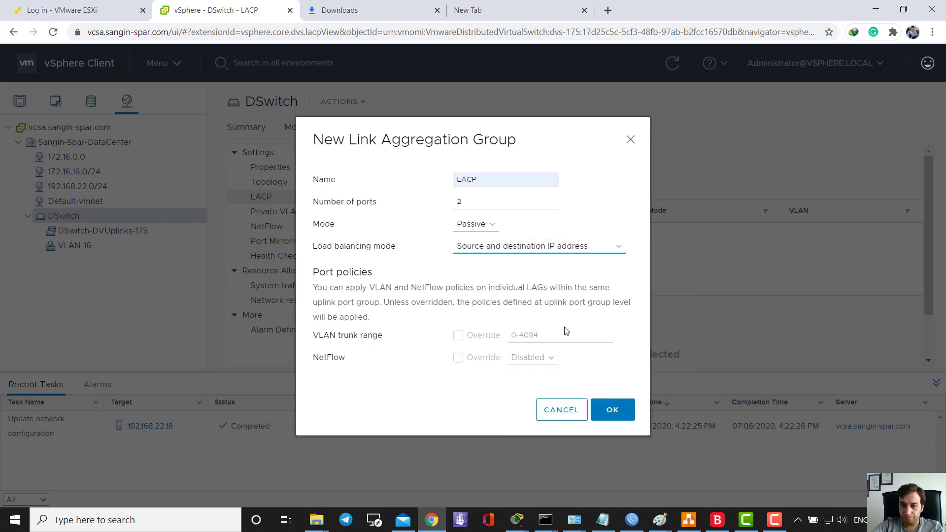
click(610, 412)
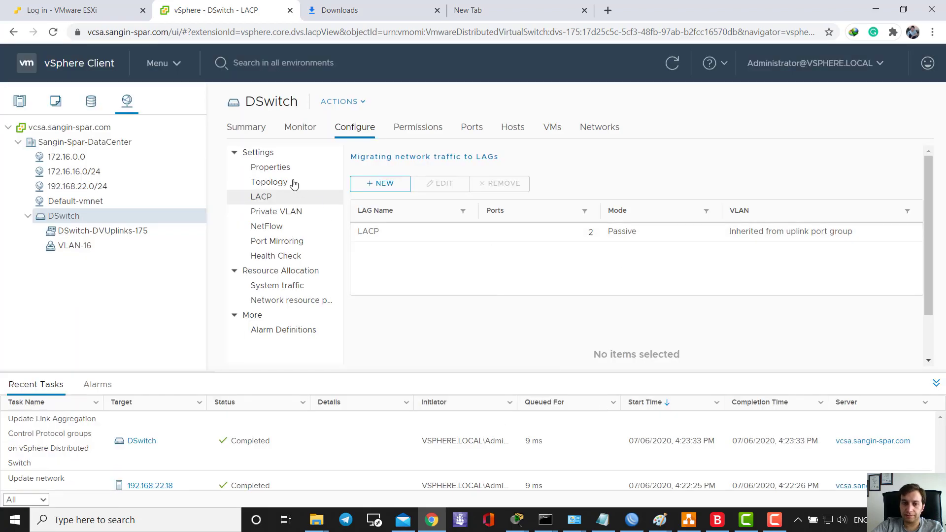
click(273, 167)
click(269, 181)
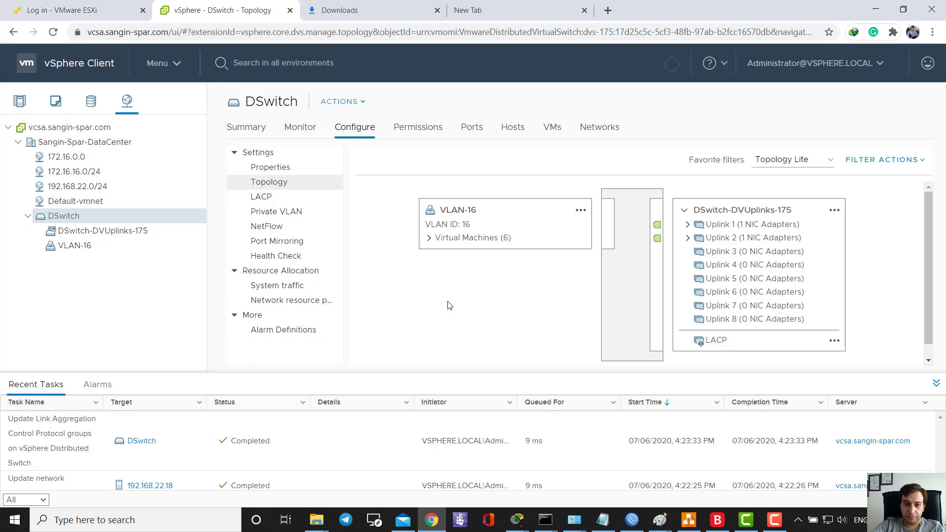
- Start managing host networking on DSwitch and add attached host 192.168.22.18 to the wizard
right_click(95, 221)
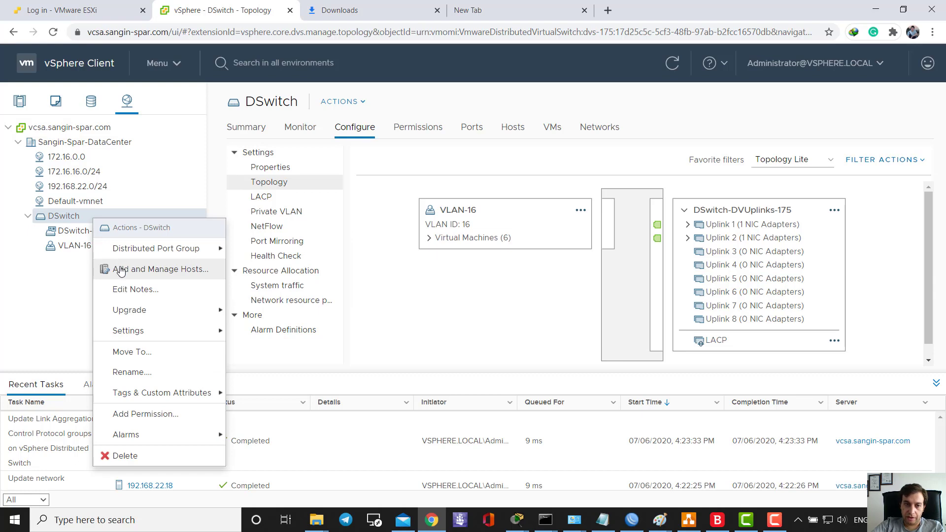
click(166, 276)
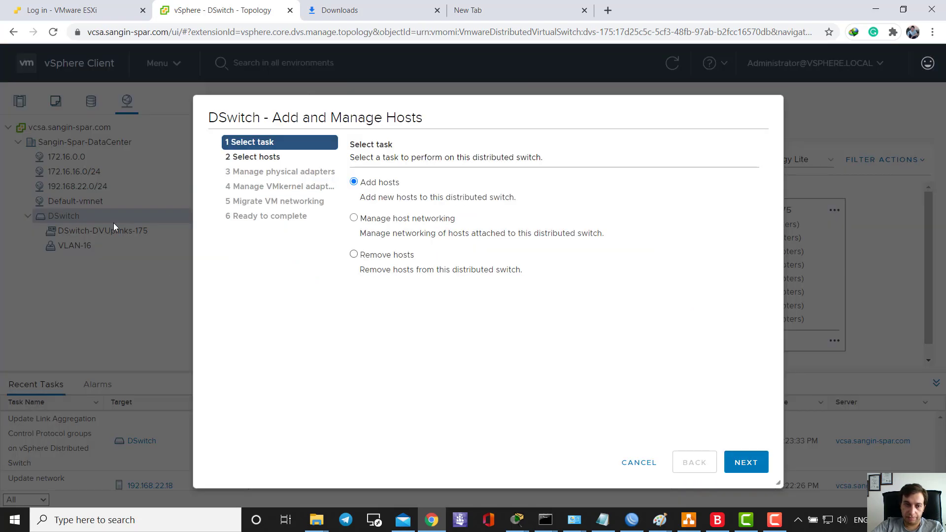
click(370, 221)
click(732, 460)
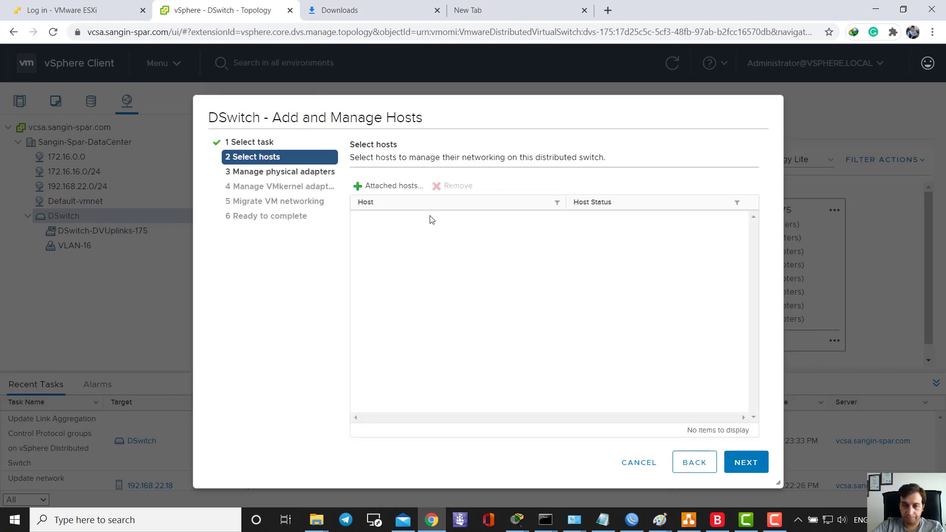
click(392, 186)
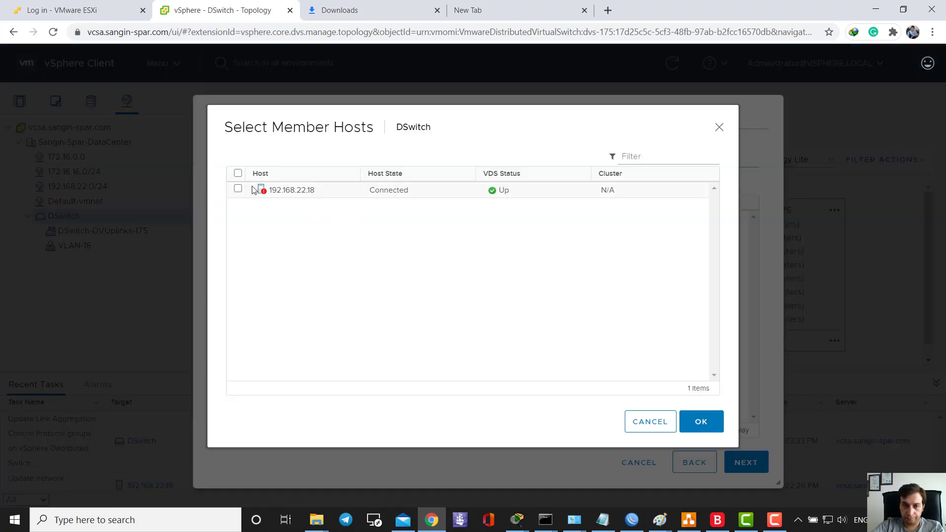
click(238, 174)
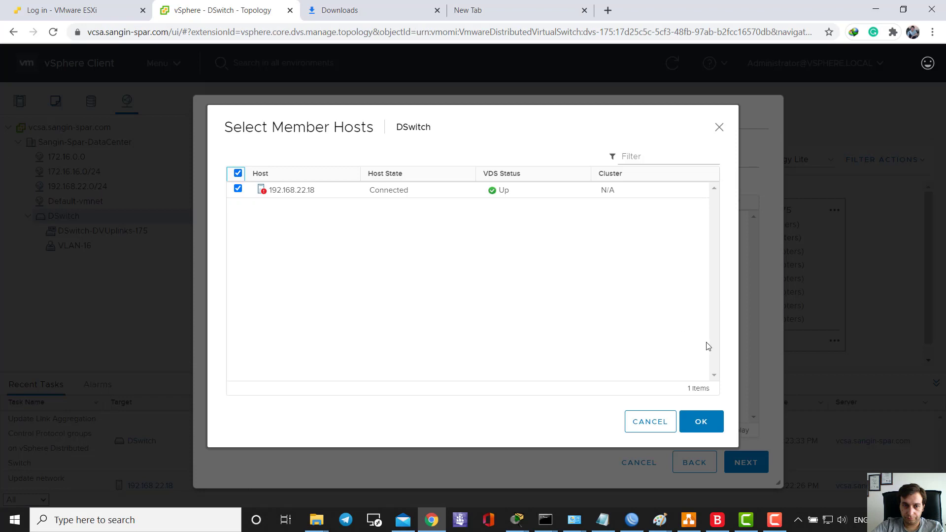
click(705, 420)
click(430, 220)
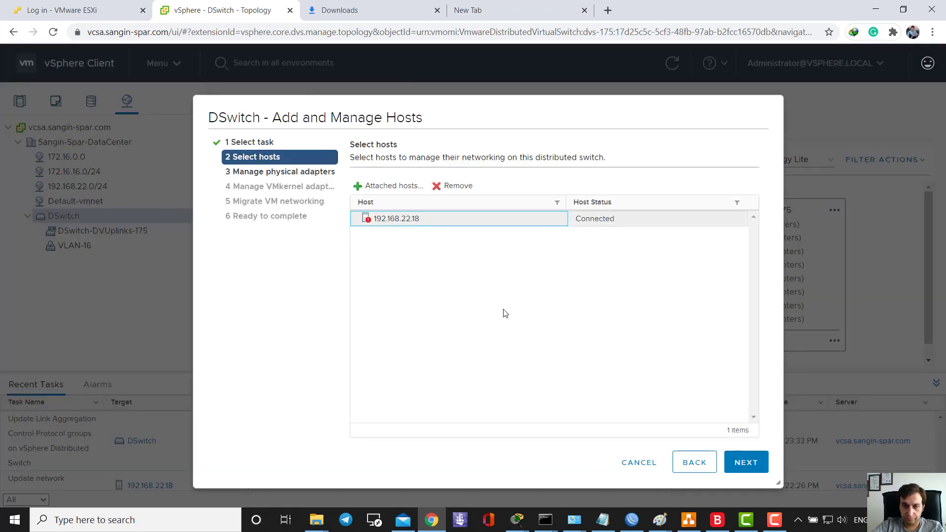
click(746, 469)
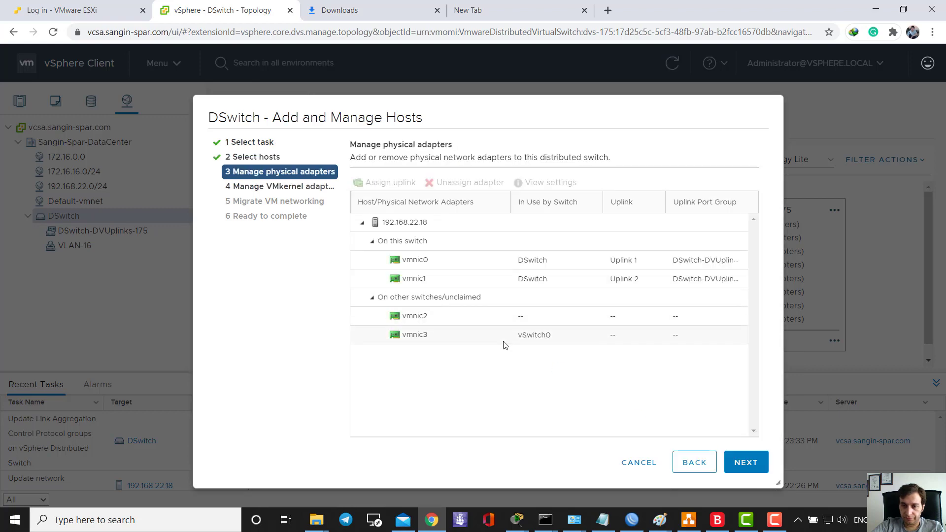
- Assign vmnic0 to uplink LACP-0 and vmnic1 to uplink LACP-1
click(482, 265)
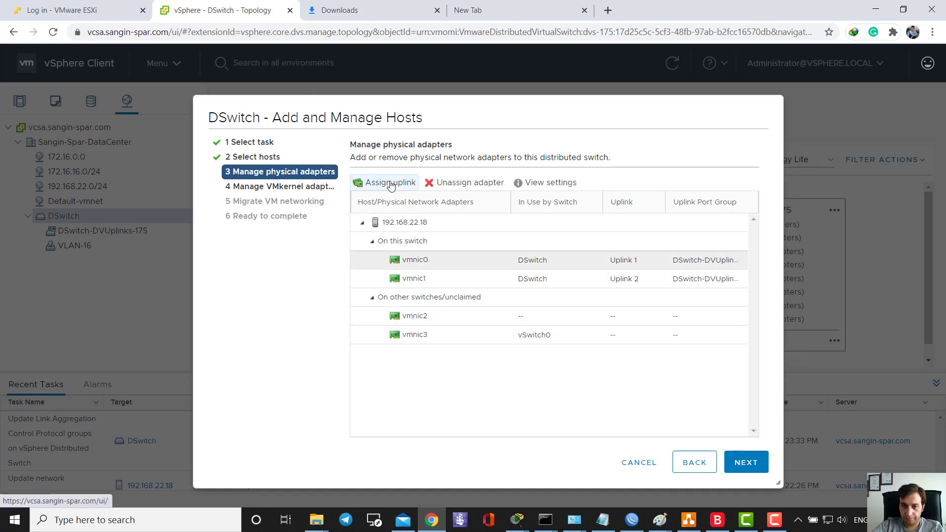
click(389, 182)
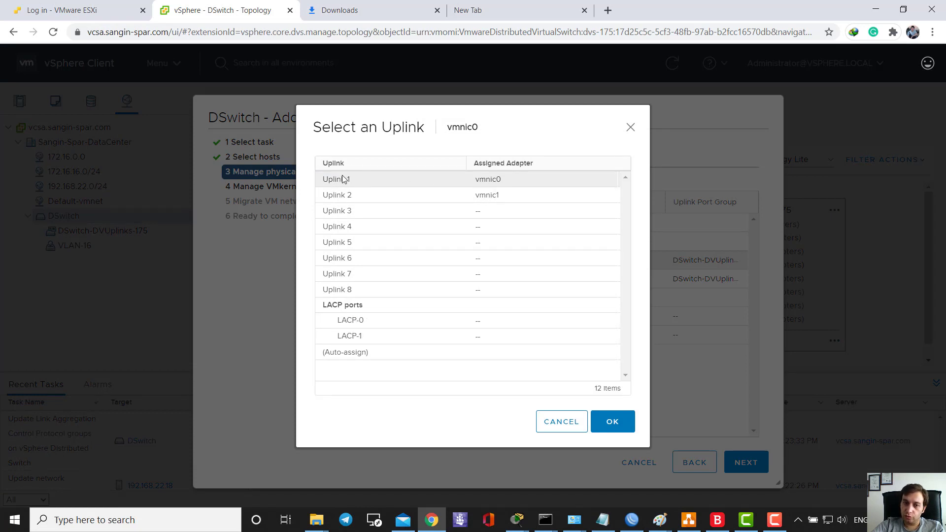
click(377, 319)
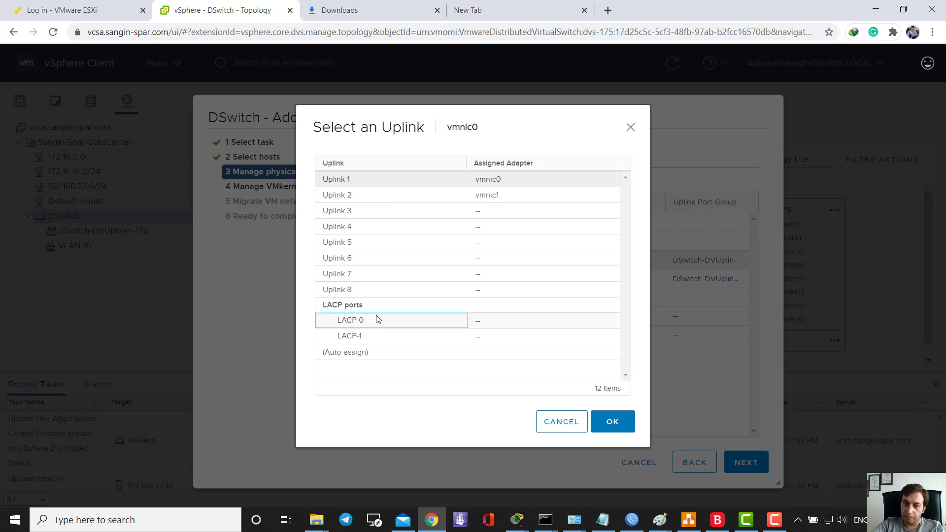
click(612, 422)
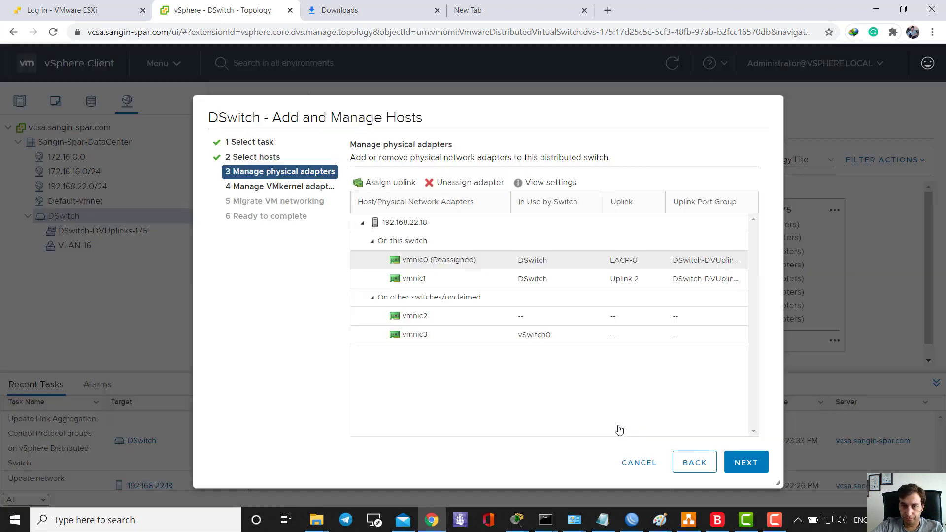
click(432, 285)
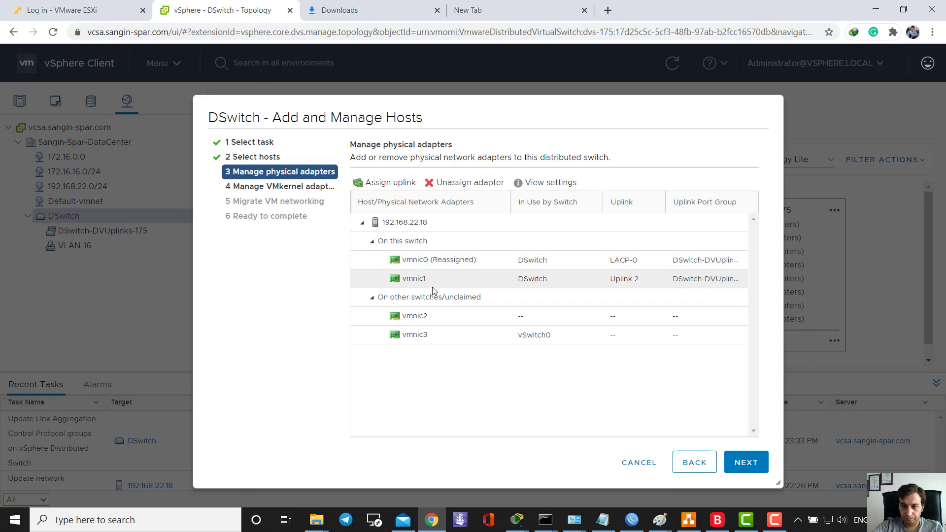
click(394, 191)
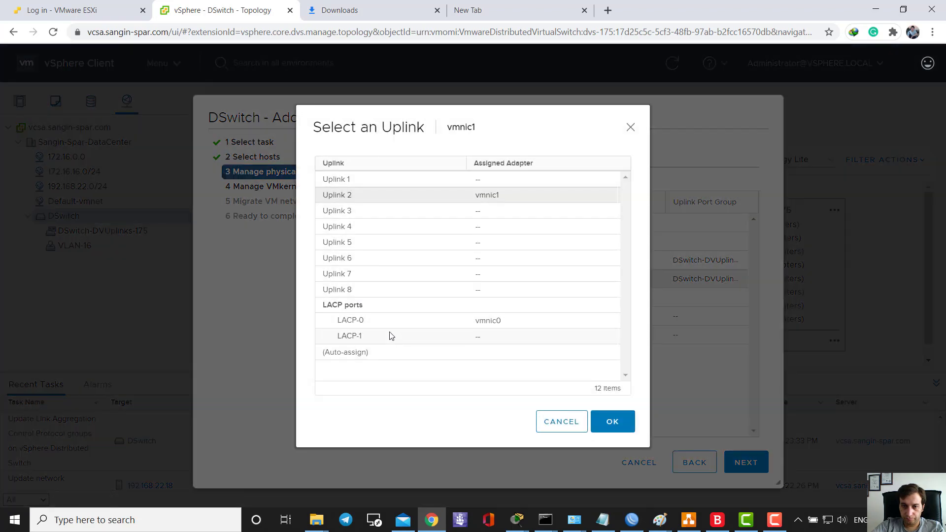
click(391, 335)
click(610, 421)
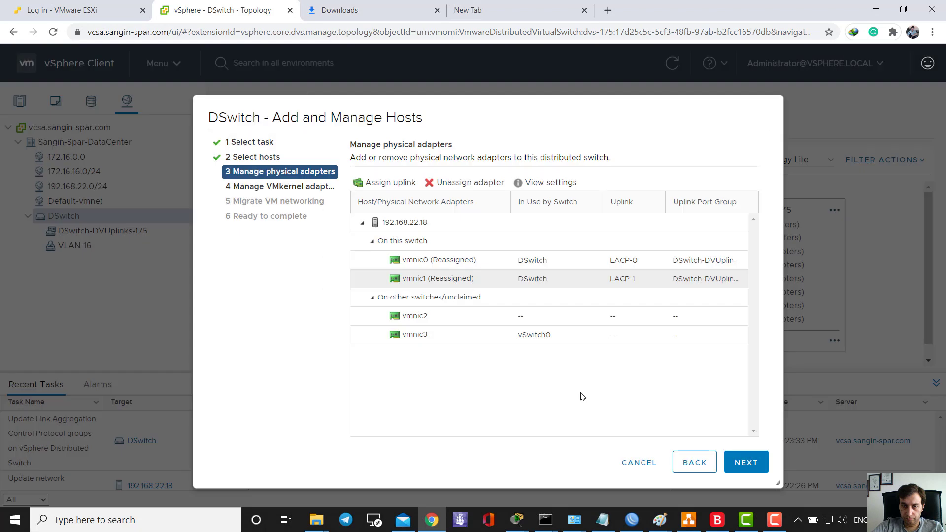
- Pass the VMkernel adapters and review pages unchanged and finish the host networking wizard
click(734, 470)
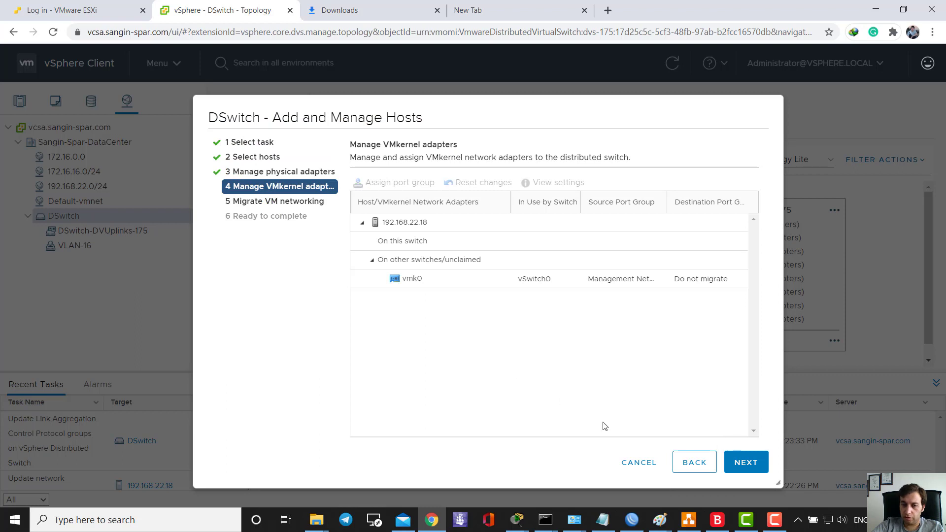
click(757, 465)
click(758, 466)
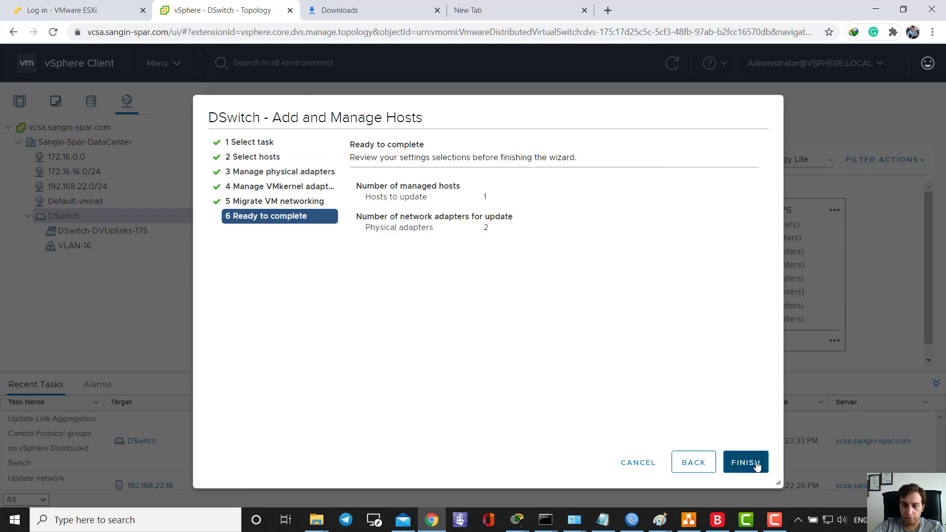
click(756, 465)
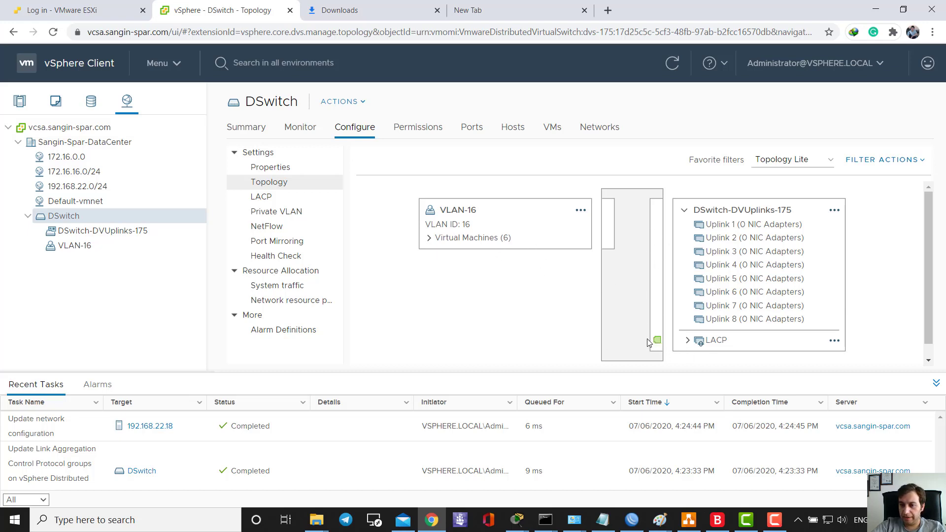
- Expand LACP in the topology to confirm its adapters, then bring back the Paint network diagram
click(689, 341)
scroll(734, 321, down, 2)
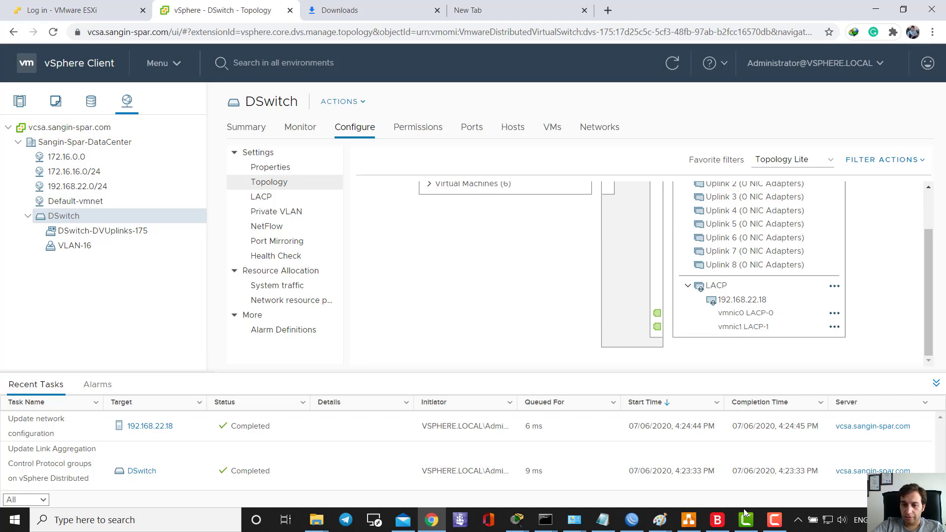
click(660, 520)
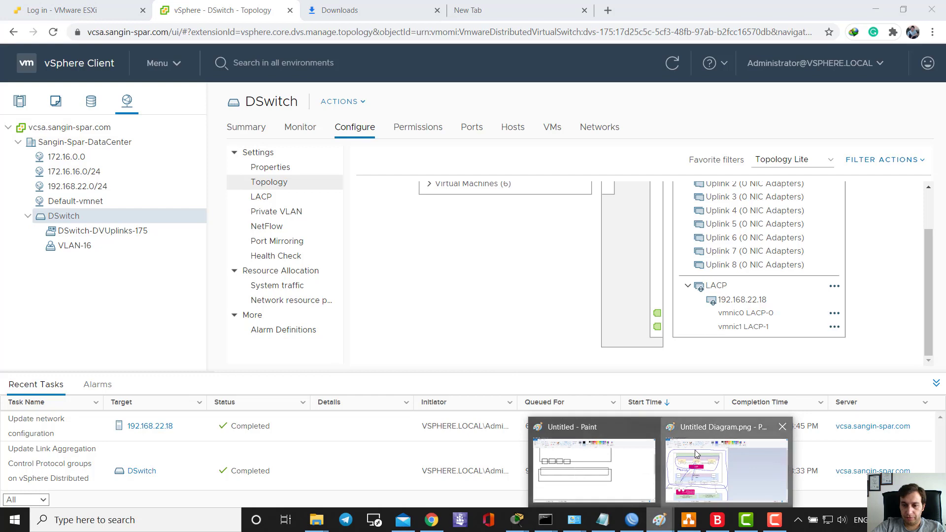
click(695, 451)
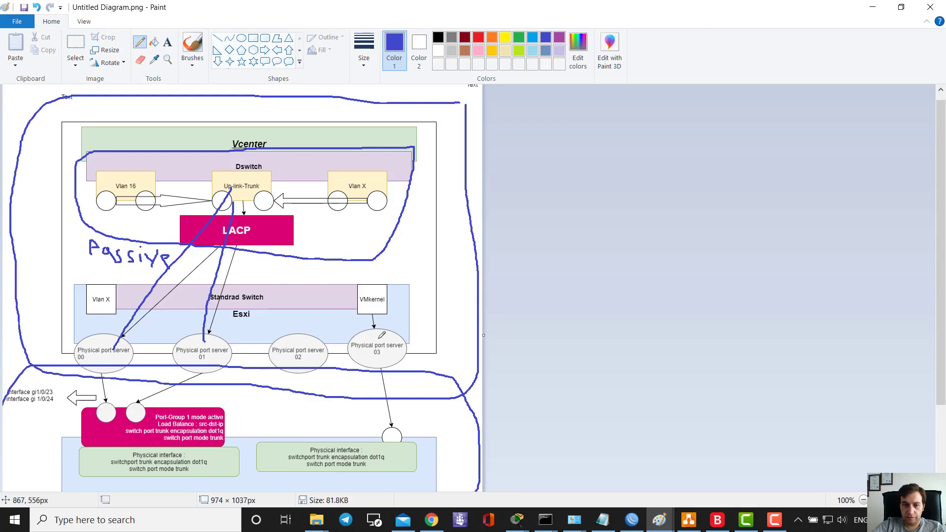
- Draw blue pencil lines from Up-link-Trunk into the LACP box and down to servers 00 and 01
click(299, 209)
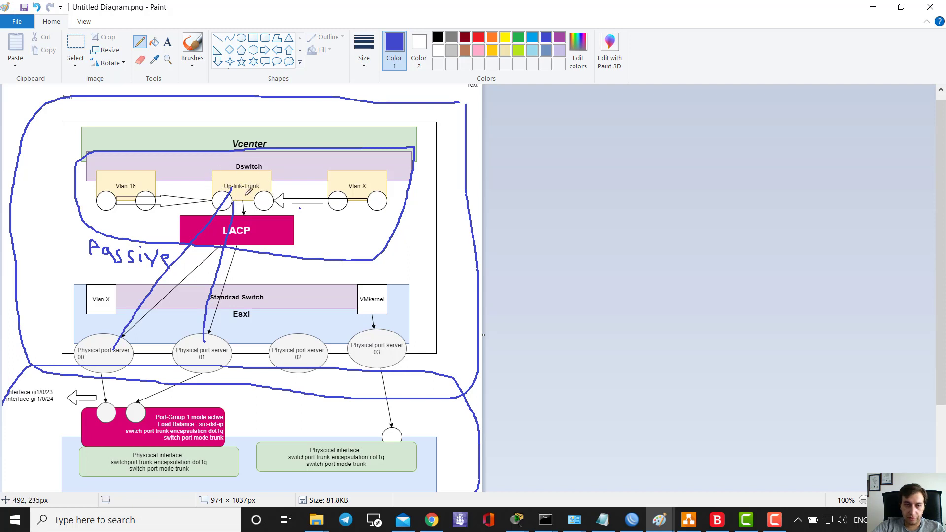
mouse_move(246, 196)
mouse_down()
mouse_move(245, 215)
mouse_move(127, 345)
mouse_up()
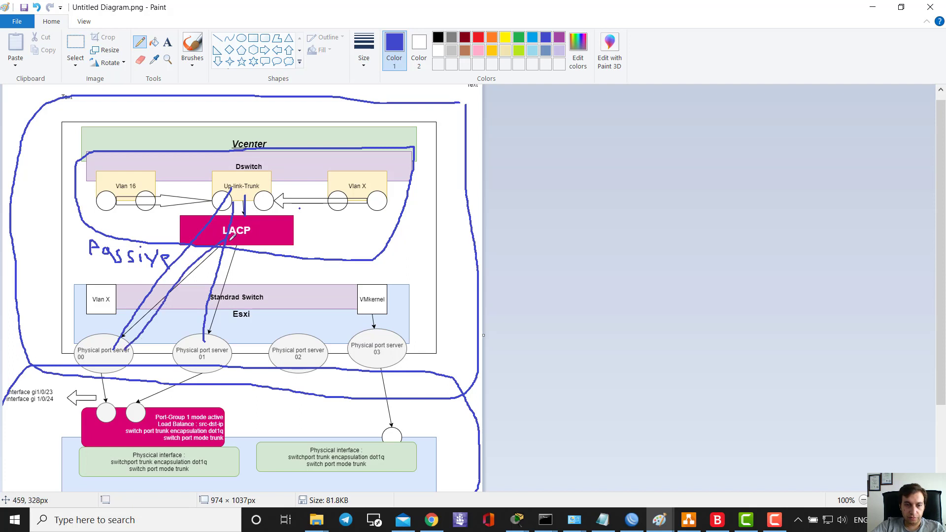
drag(228, 249, 204, 354)
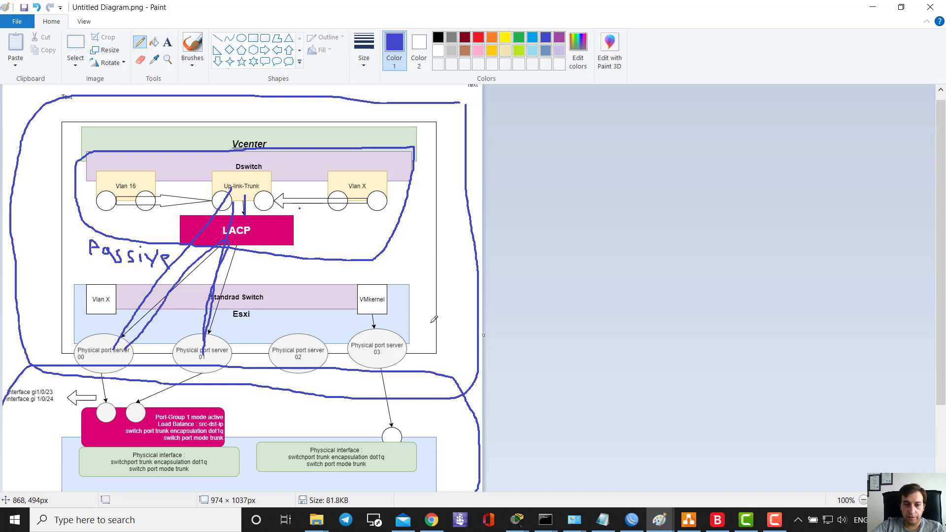
- Minimize Paint, select the VLAN-16 port group, and open Edit Settings from its Properties page
click(872, 7)
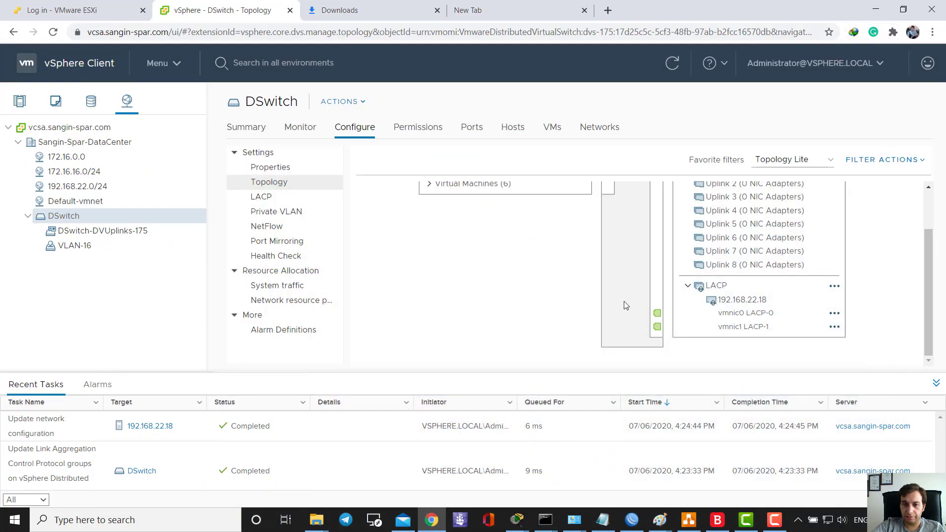
scroll(532, 298, up, 2)
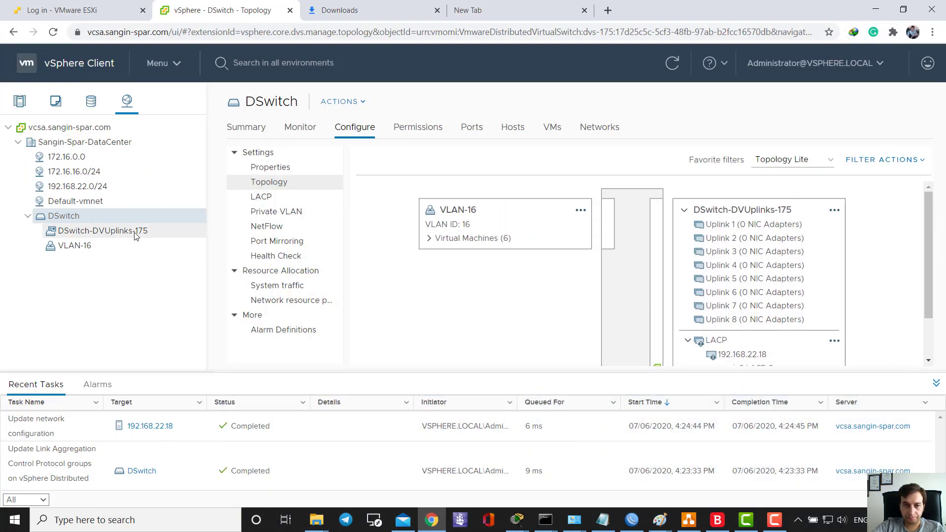
click(77, 241)
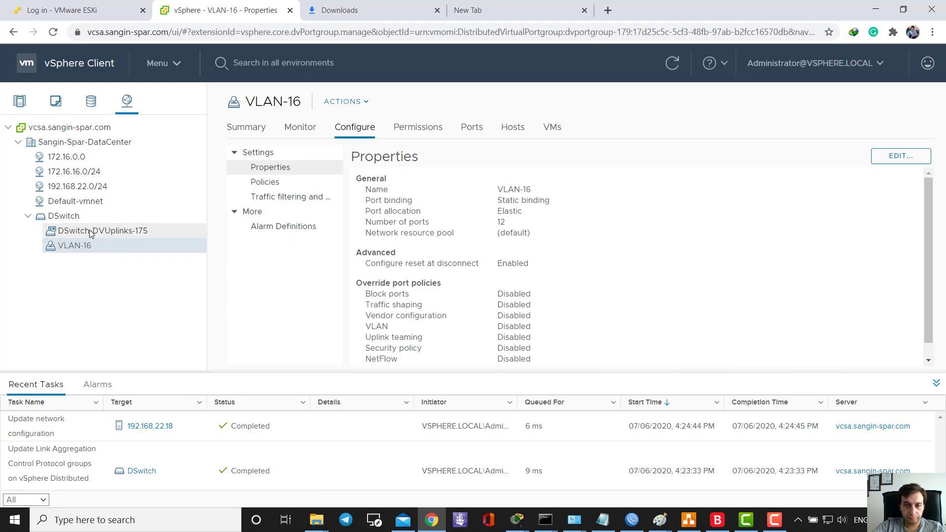
click(90, 232)
click(750, 517)
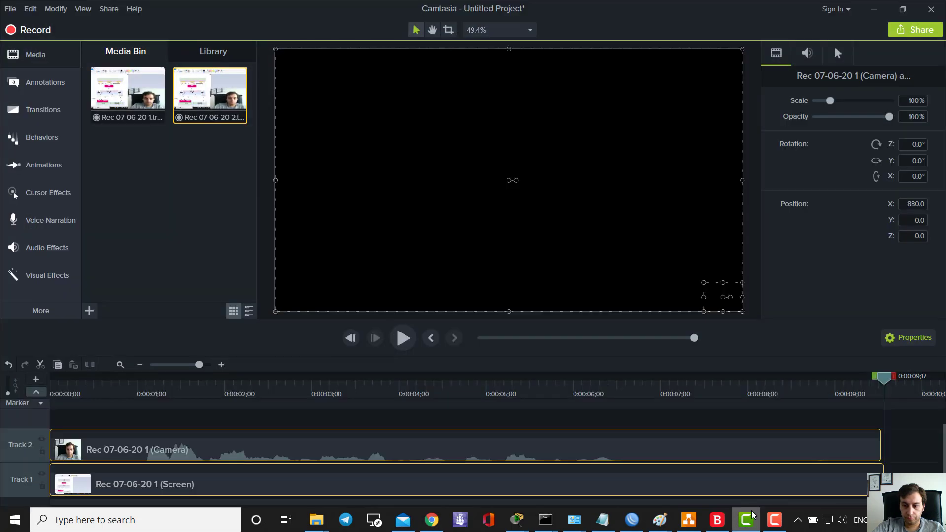
click(775, 520)
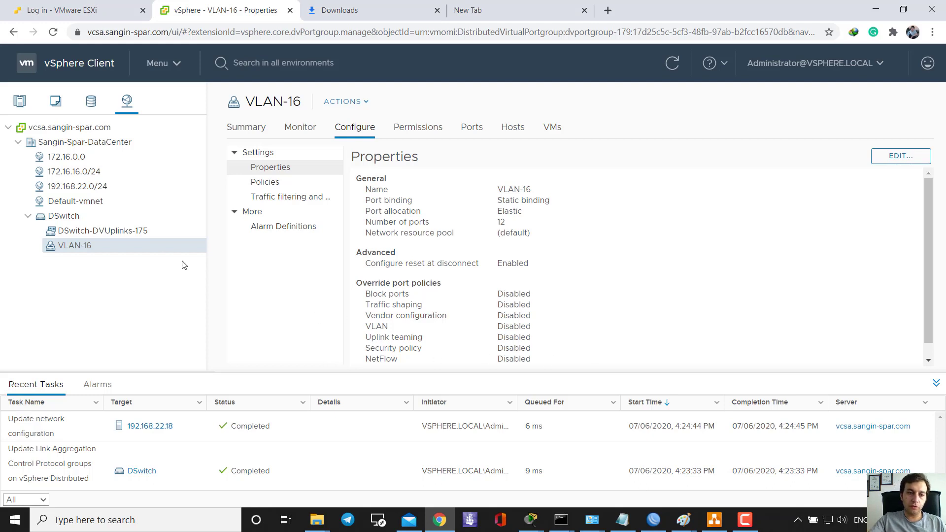
click(121, 236)
click(102, 251)
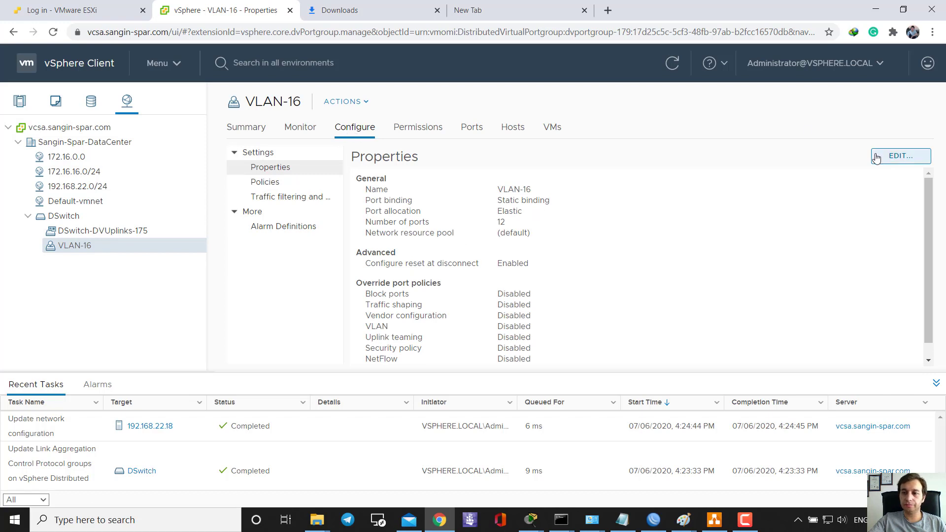
click(900, 156)
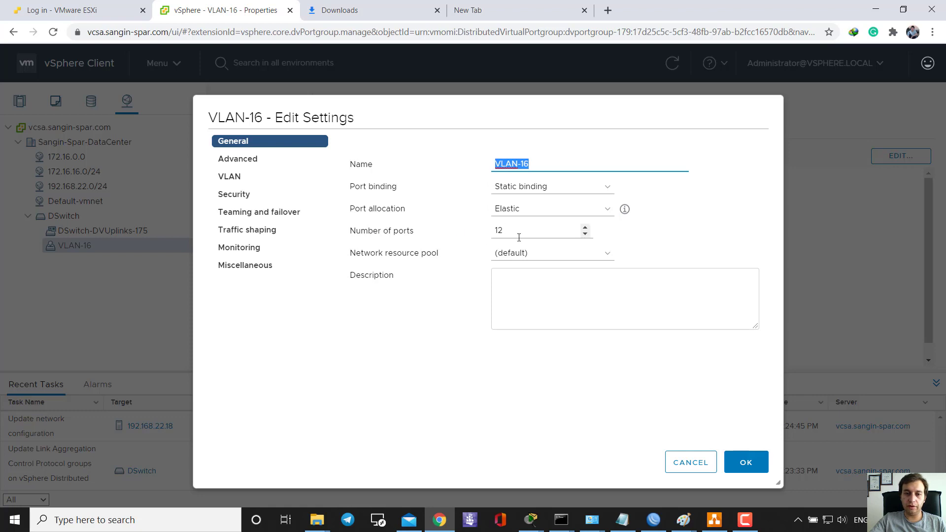
- Review VLAN-16's advanced, VLAN and security settings, keeping the VLAN type as VLAN
click(261, 162)
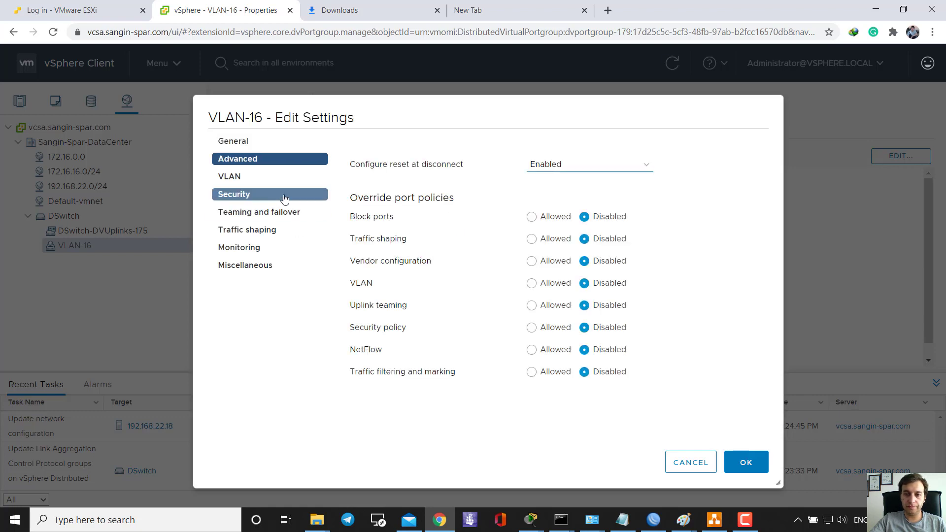
click(248, 178)
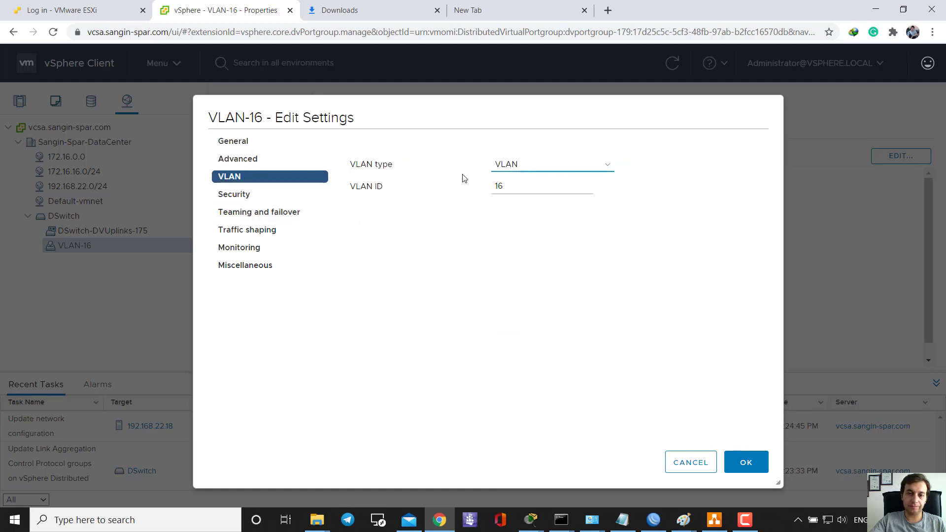
click(507, 164)
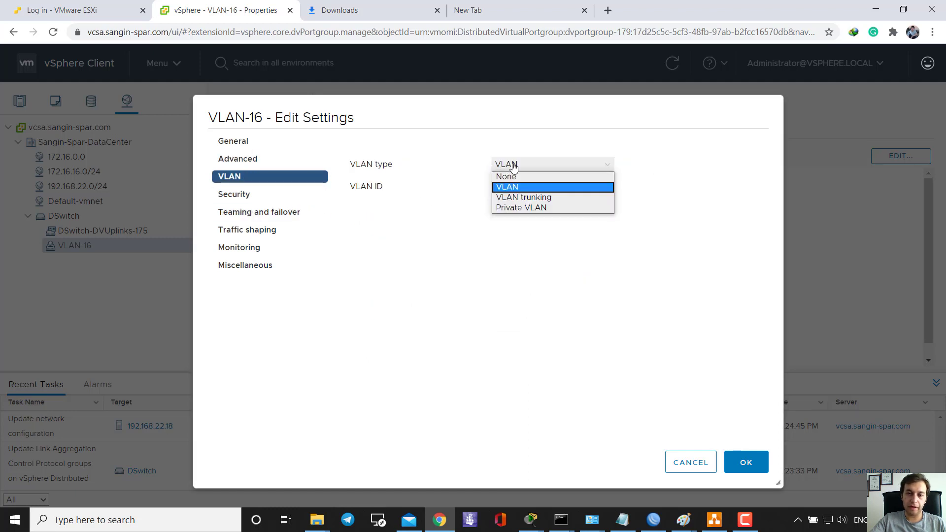
click(651, 230)
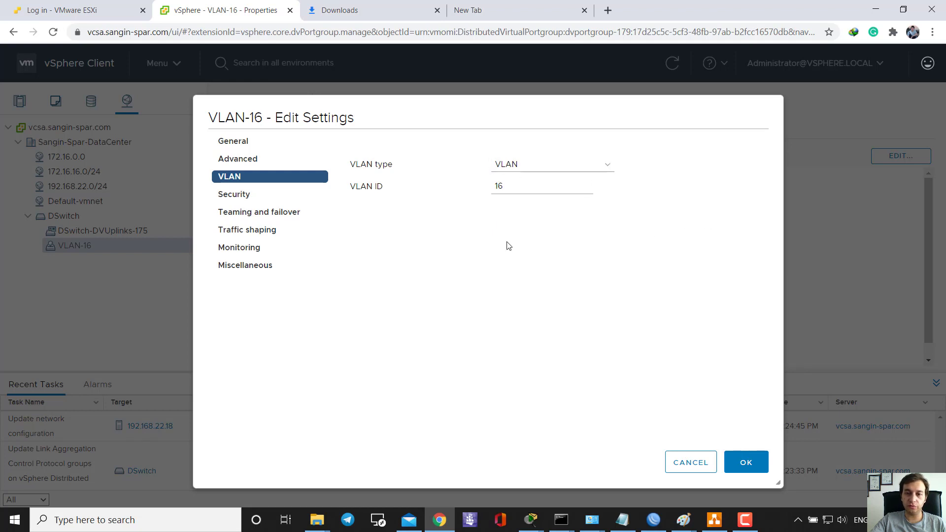
click(276, 200)
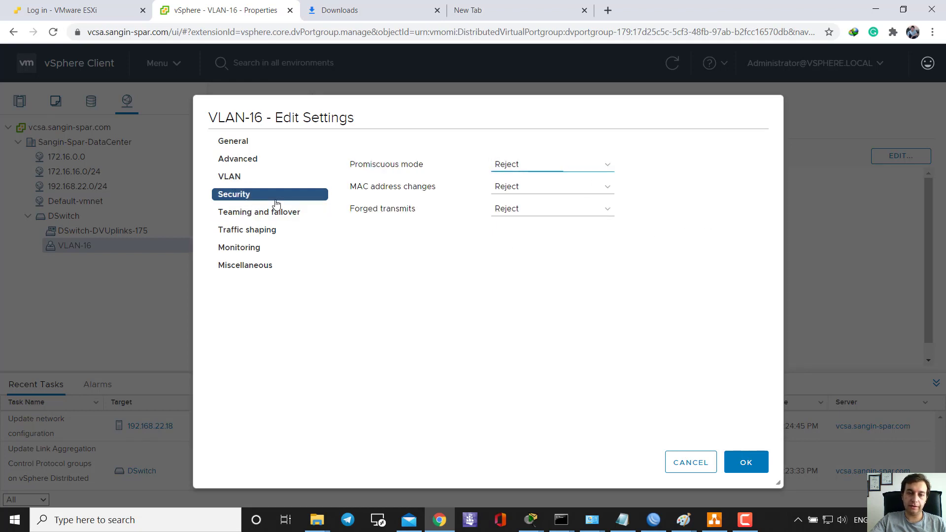
click(240, 212)
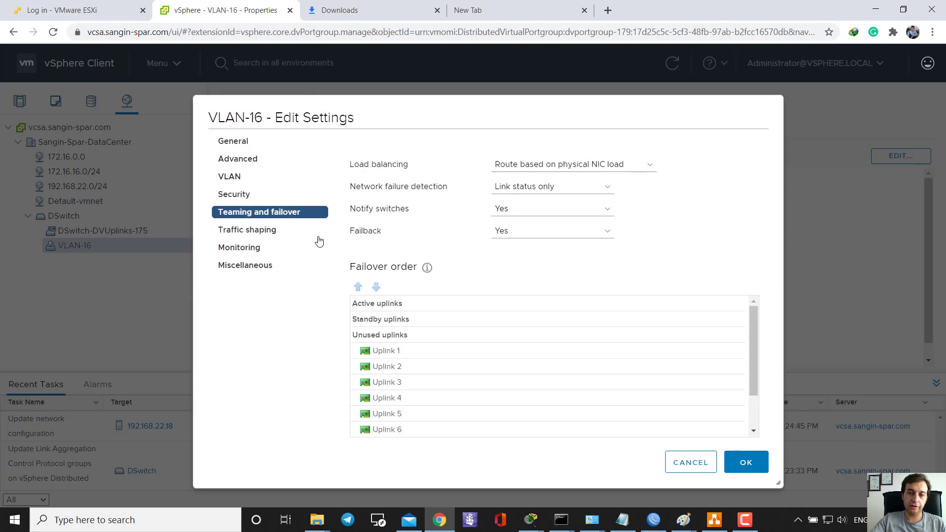
- Move LACP up into Active uplinks, keep physical NIC load balancing, and save the port group
scroll(419, 325, down, 2)
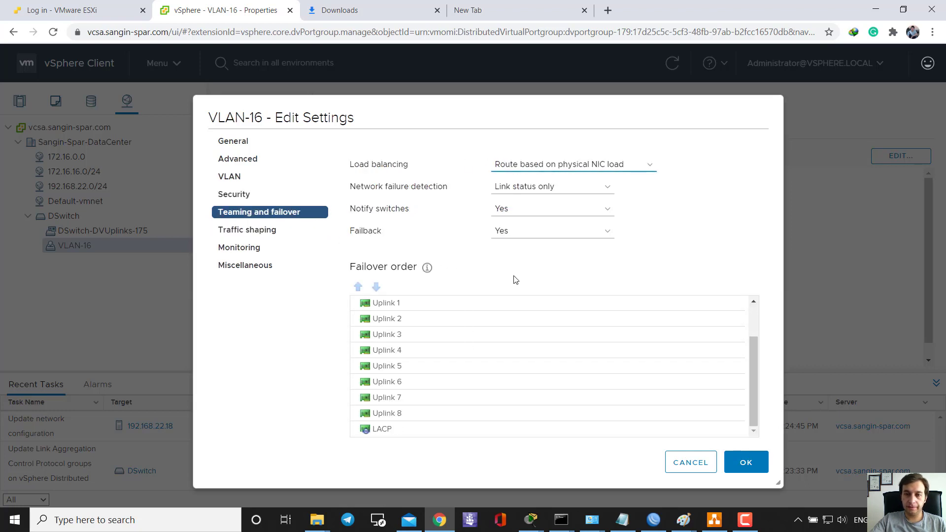
scroll(507, 350, up, 3)
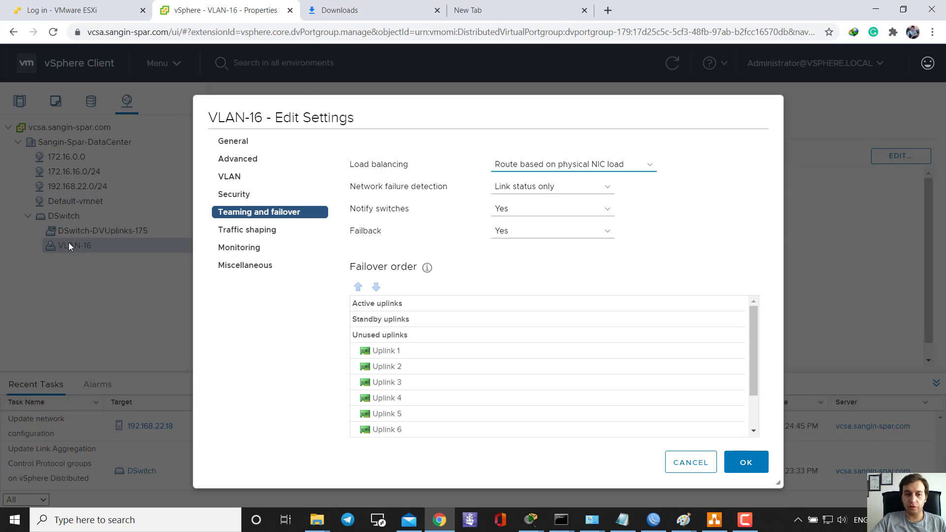
scroll(408, 391, down, 1)
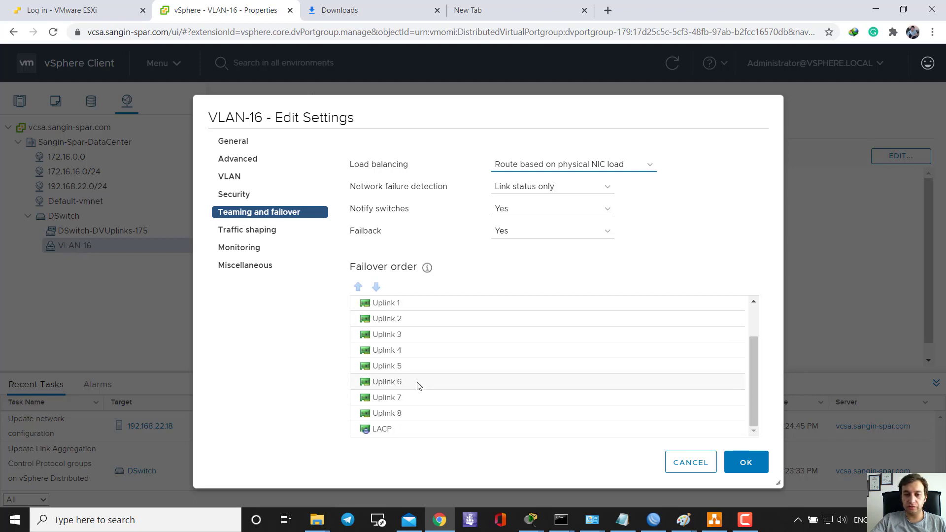
click(386, 428)
click(363, 286)
click(362, 287)
click(362, 287)
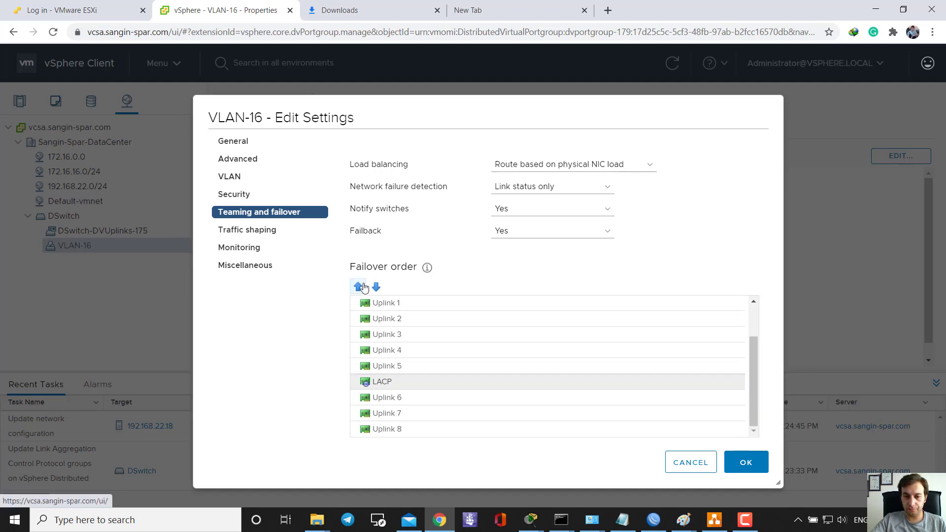
scroll(397, 345, up, 1)
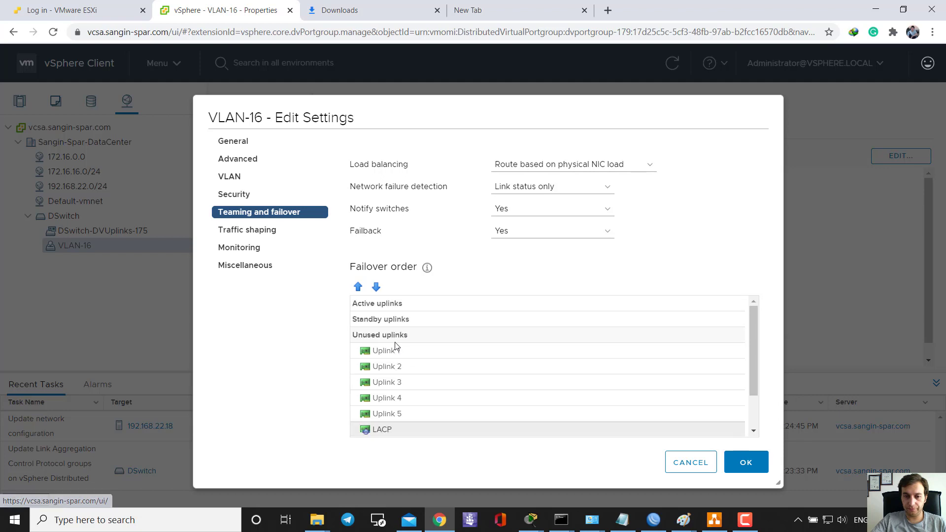
click(358, 286)
click(359, 286)
click(358, 286)
click(358, 287)
click(358, 287)
click(359, 287)
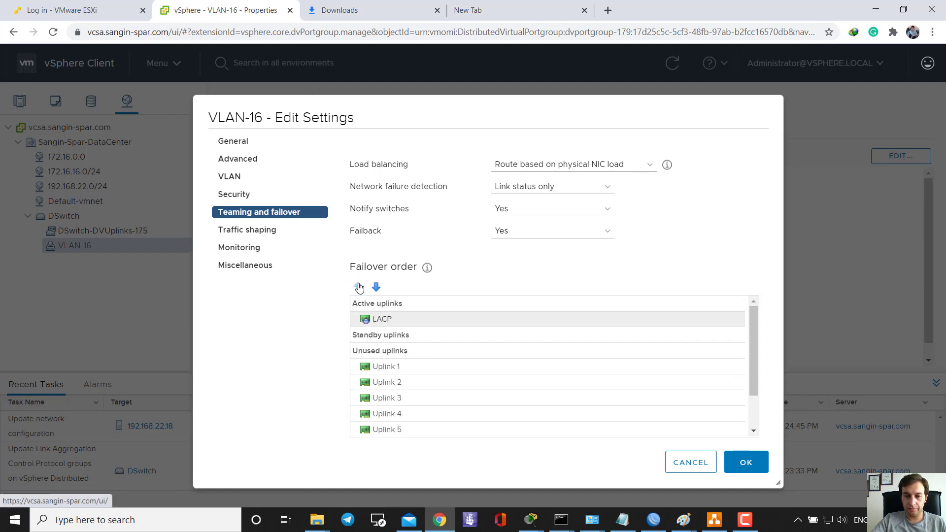
click(590, 168)
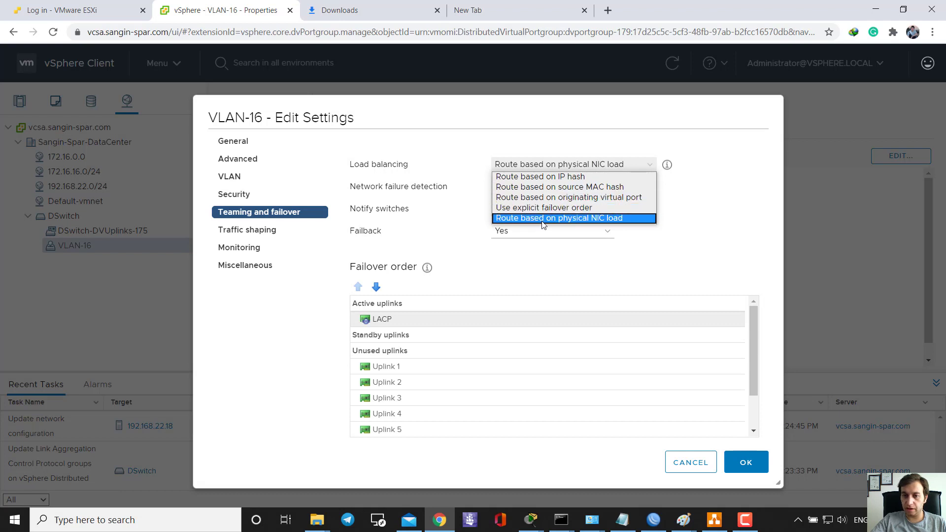
click(597, 219)
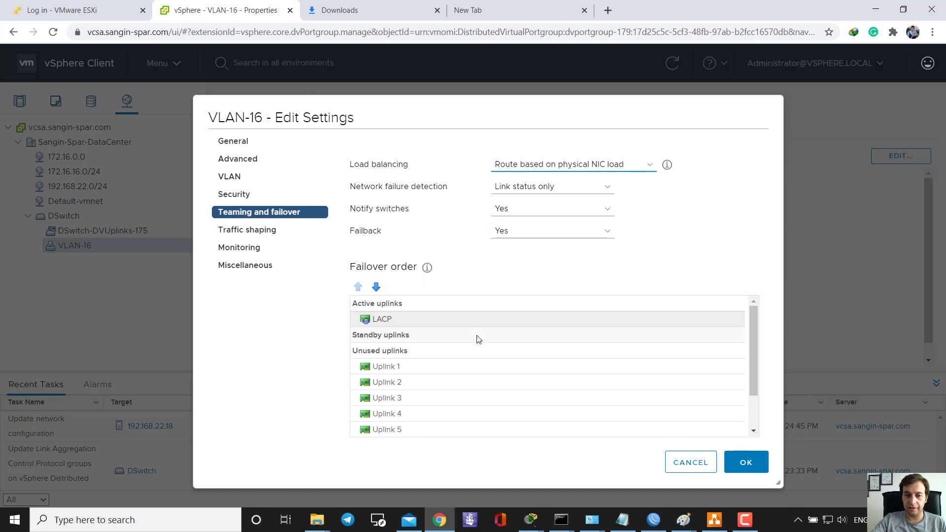
click(745, 462)
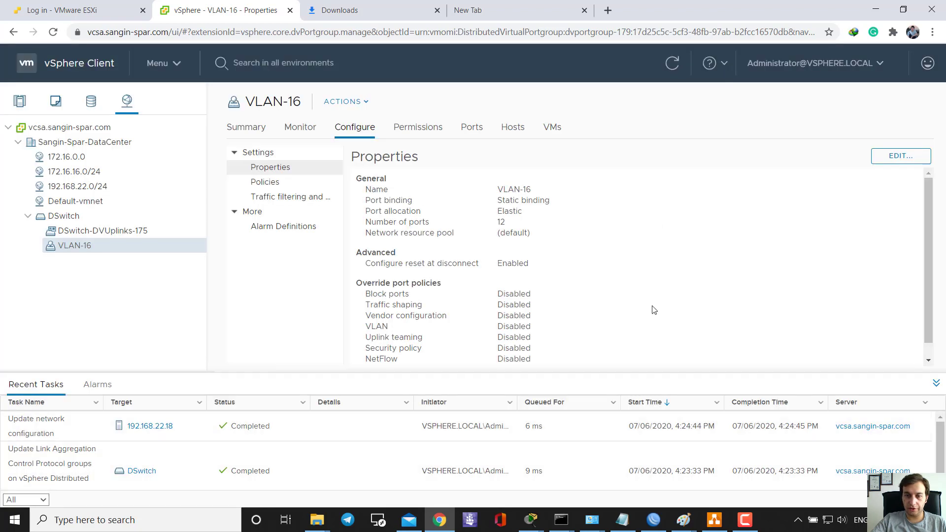
- In DSwitch's Topology, expand the LACP group and VLAN-16's Virtual Machines (6) list
scroll(567, 250, down, 1)
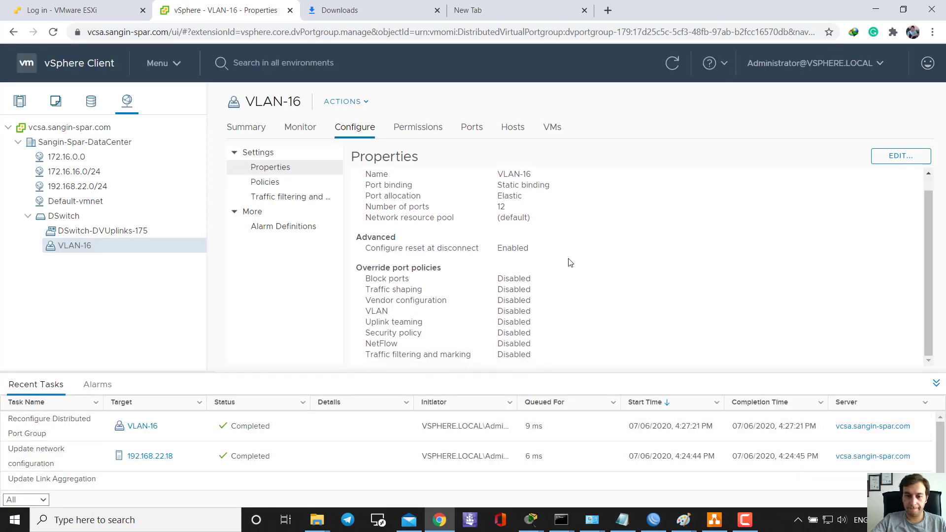
click(118, 217)
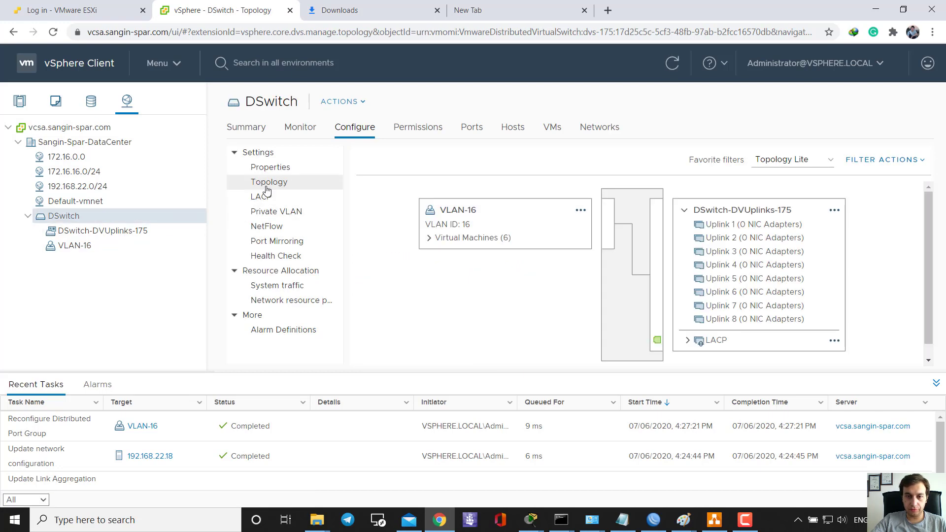
click(688, 341)
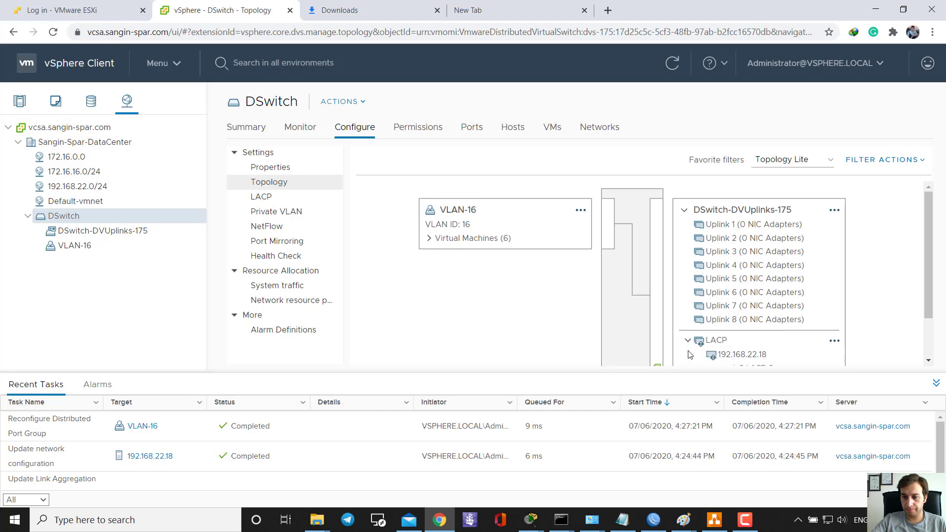
scroll(699, 279, down, 1)
scroll(655, 301, up, 1)
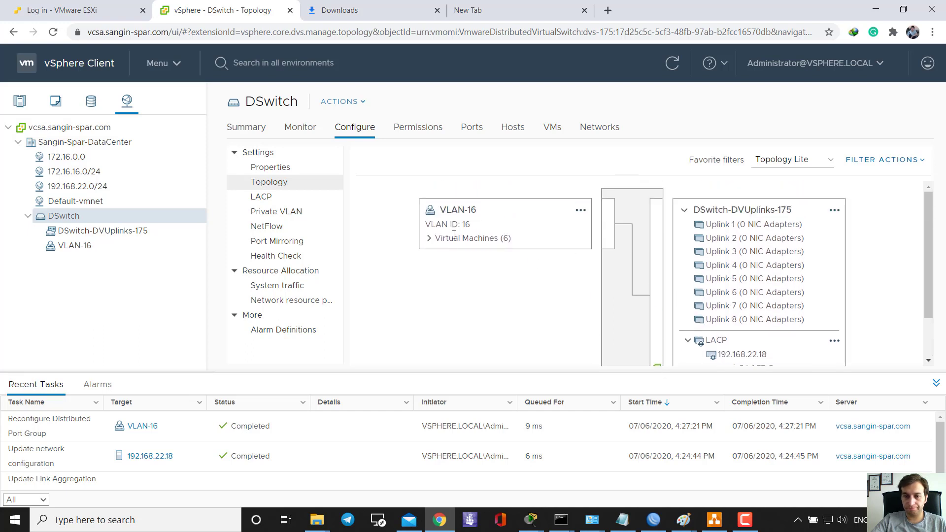
click(429, 239)
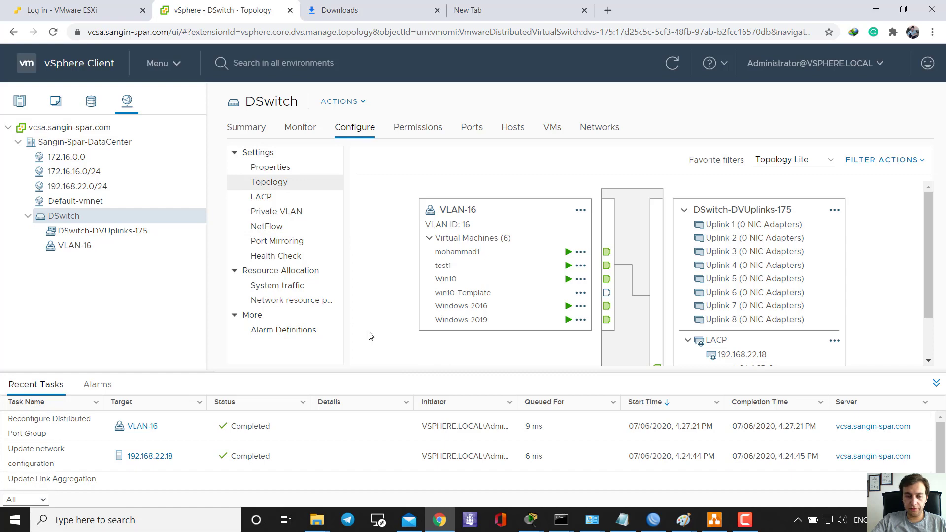
- Launch Tera Term and log in over SSH to switch 192.168.22.17 with the username and password
click(166, 527)
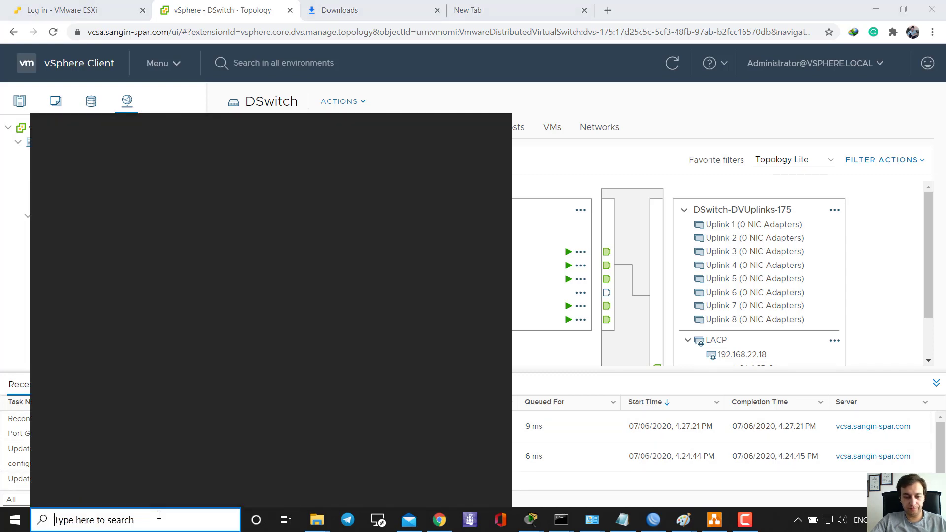
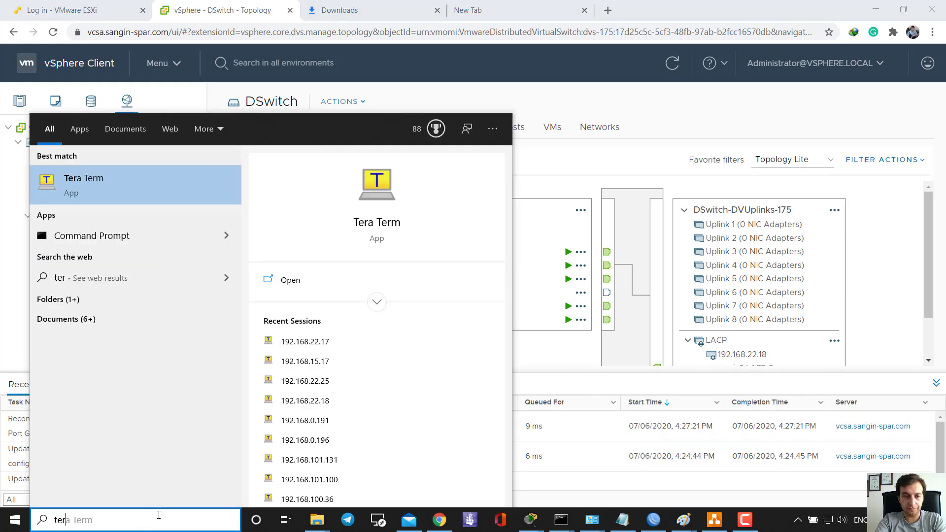
key(Return)
key(Return)
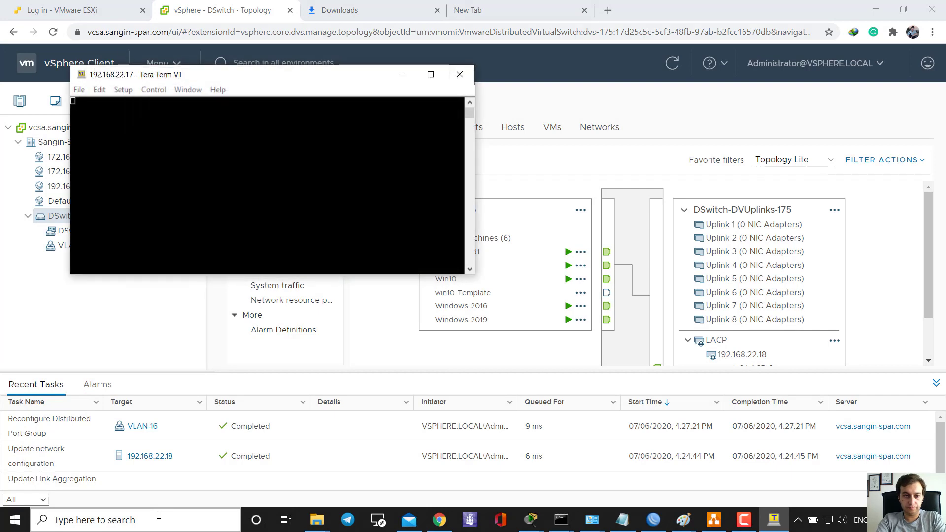
key(Tab)
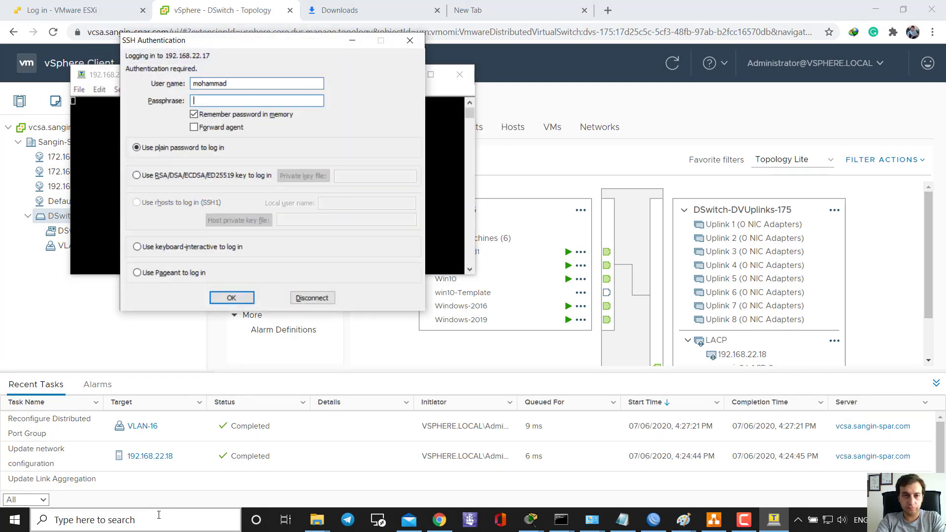
key(Return)
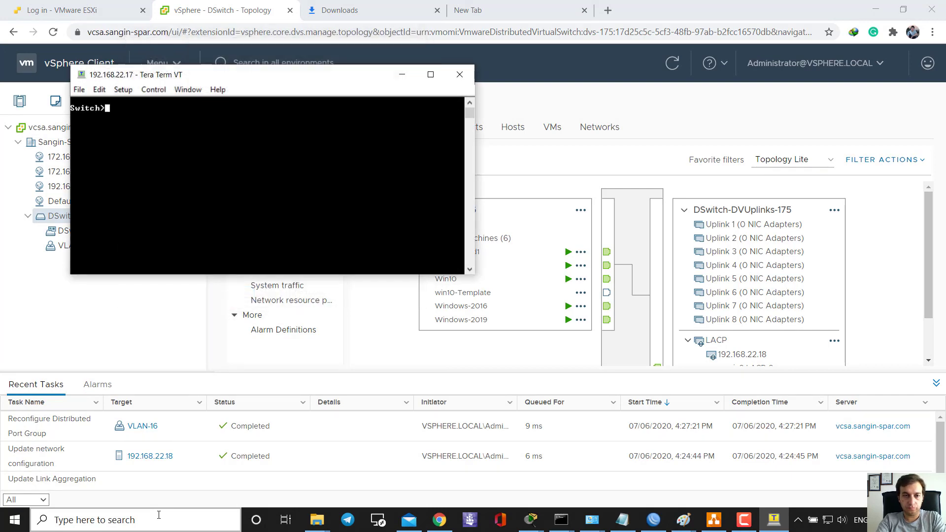
- Run en with the enable password, then conf t to enter global configuration mode
text(en)
key(Return)
key(Return)
text(conf t)
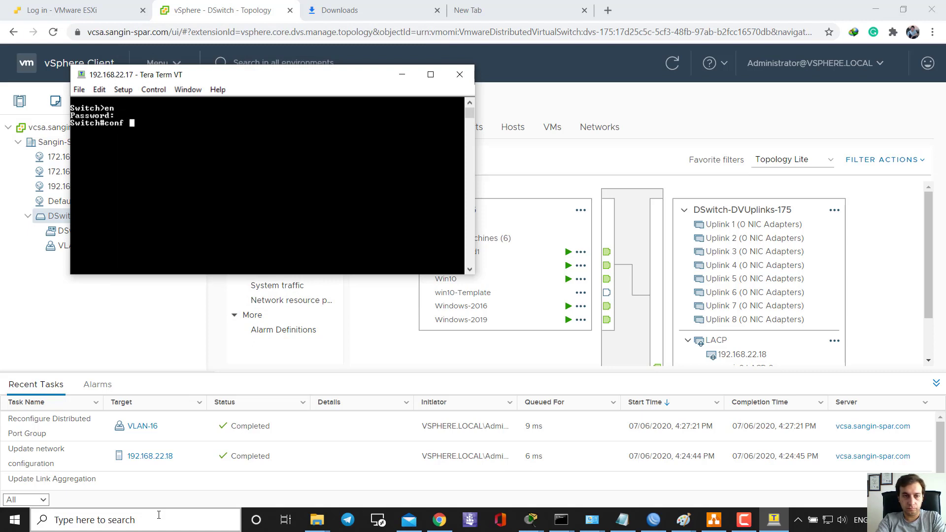
key(Return)
key(Return)
key(Return)
key(Return)
key(Return)
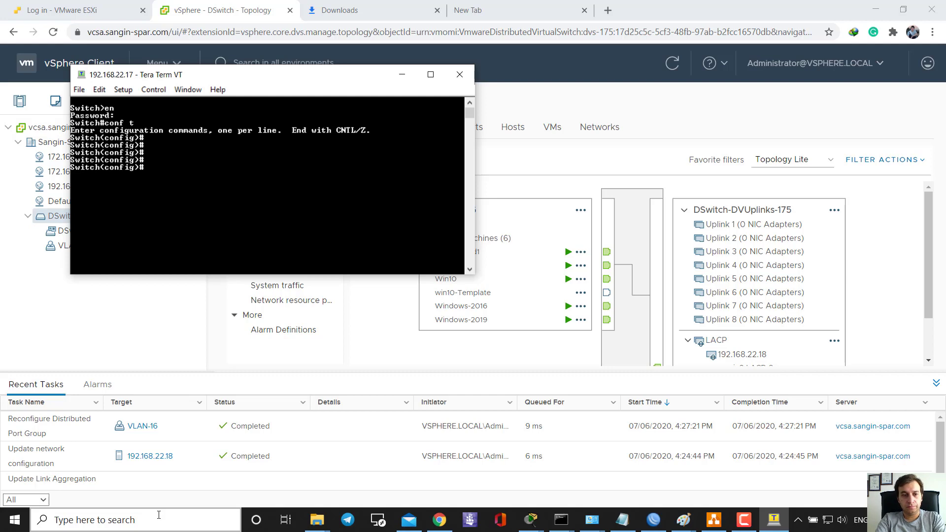
key(Return)
key(Return)
key(Return)
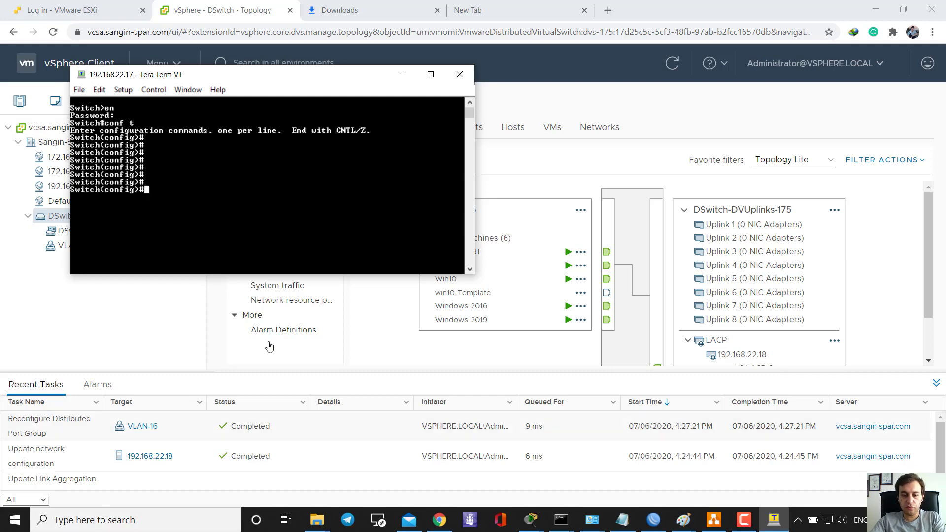
click(687, 515)
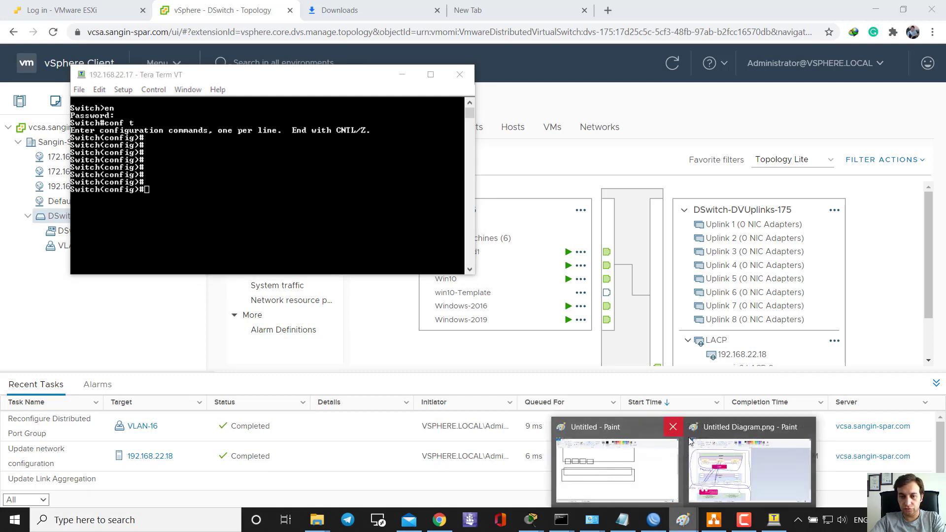
- Switch to Untitled Diagram.png and draw a blue loop around the gi1/0/23 and gi 1/0/24 note
click(734, 464)
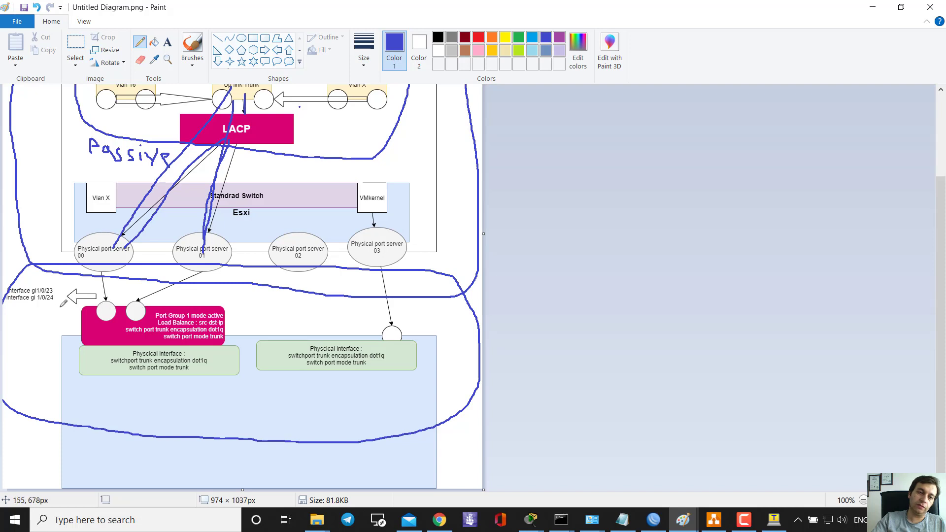
mouse_move(56, 282)
mouse_down()
mouse_move(58, 301)
mouse_move(32, 310)
mouse_move(4, 300)
mouse_move(58, 284)
mouse_up()
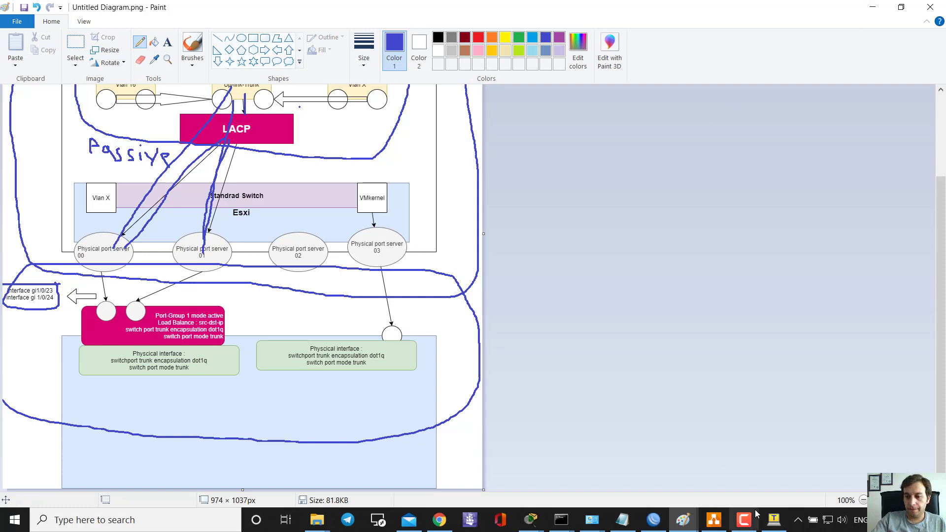
- Enter 'interface range gigabitEthernet 1/0/23-24' on the switch
click(774, 520)
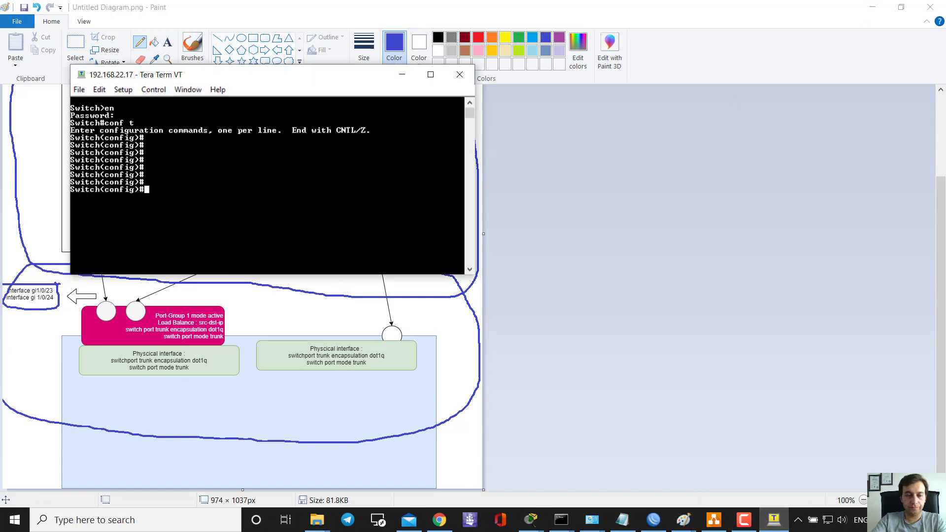
text(inter)
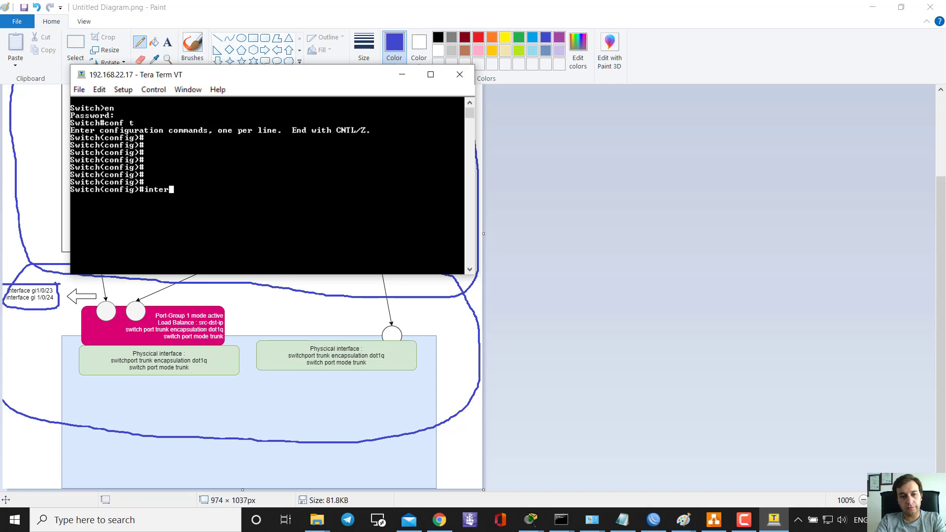
key(BackSpace)
key(BackSpace)
key(BackSpace)
key(BackSpace)
key(BackSpace)
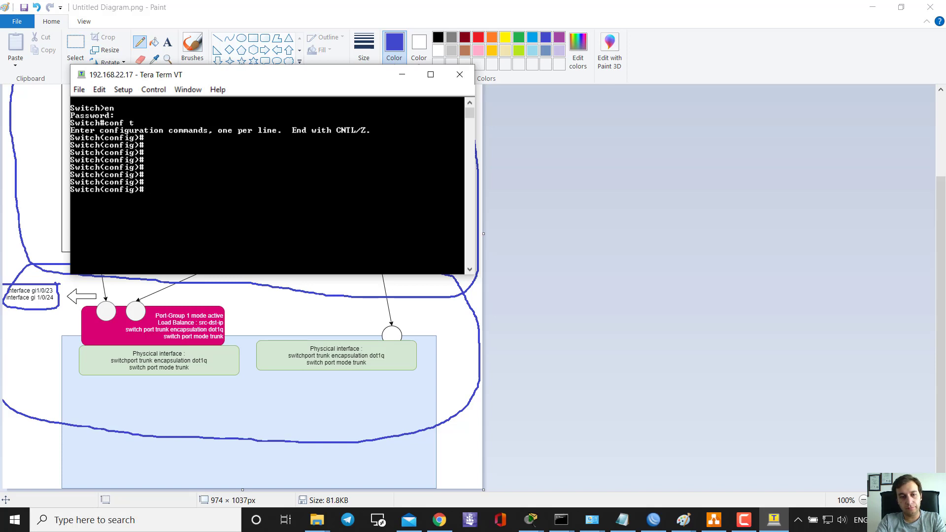
text(inter)
key(Tab)
text(ra)
key(Tab)
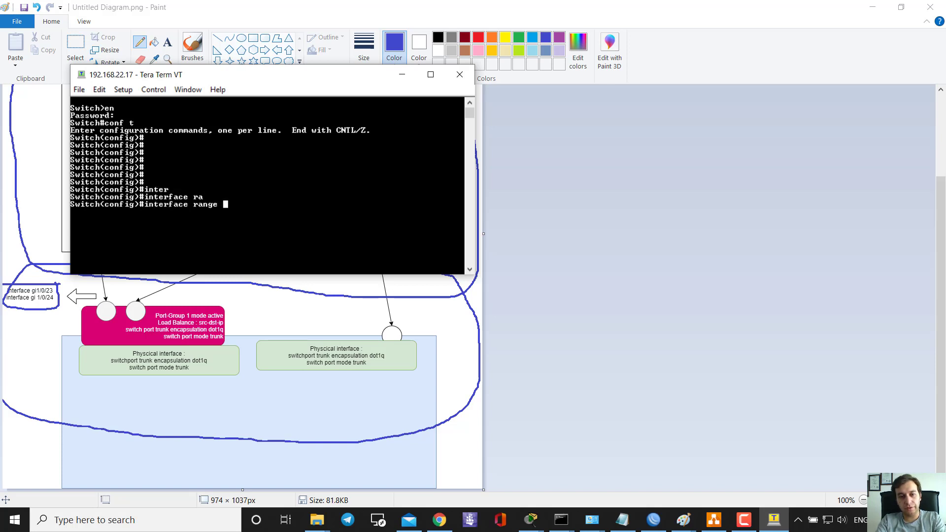
text(gi)
key(Tab)
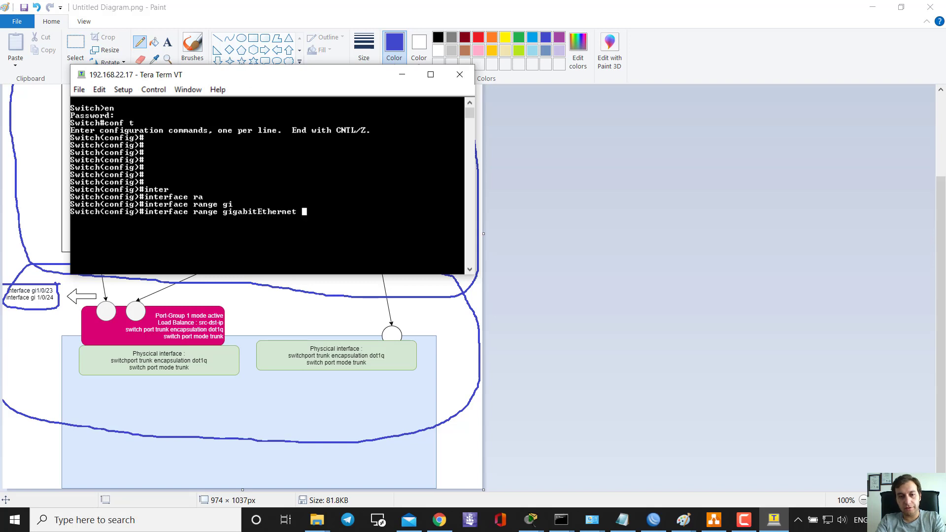
text(1)
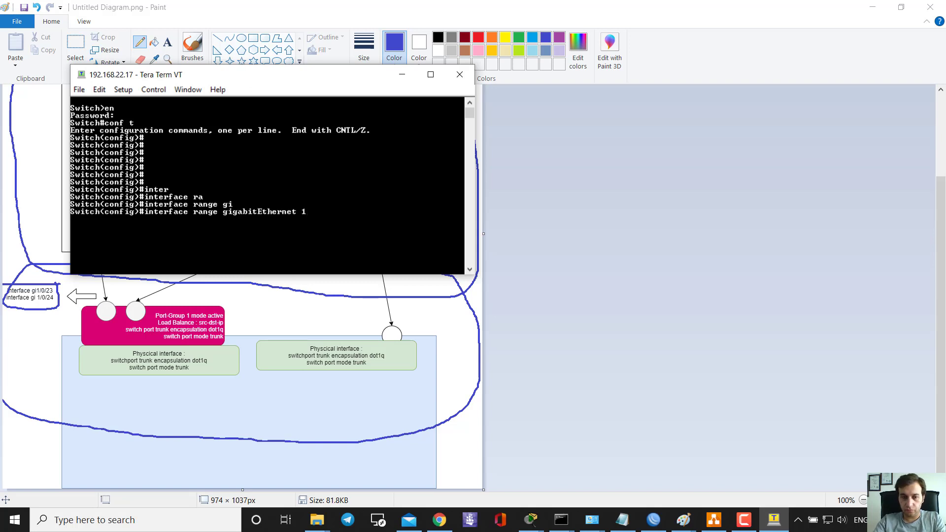
text(/0/23)
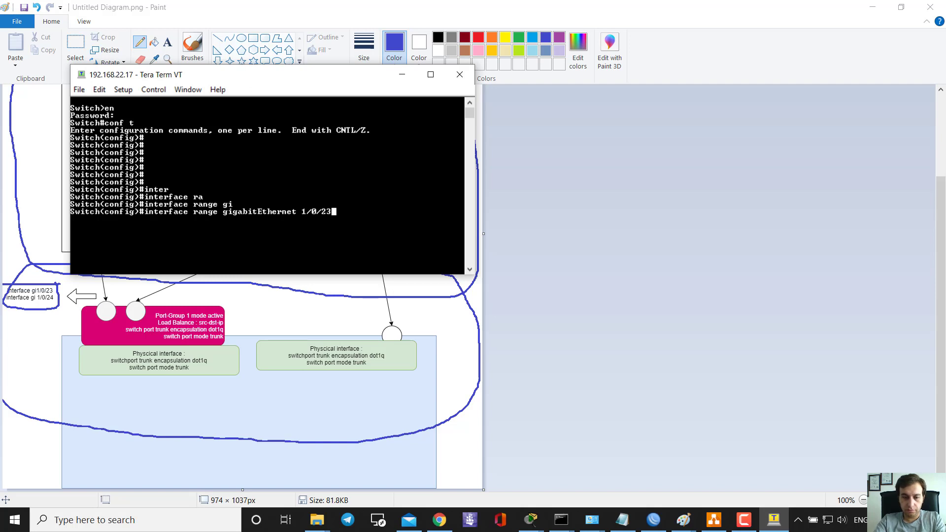
text(-24)
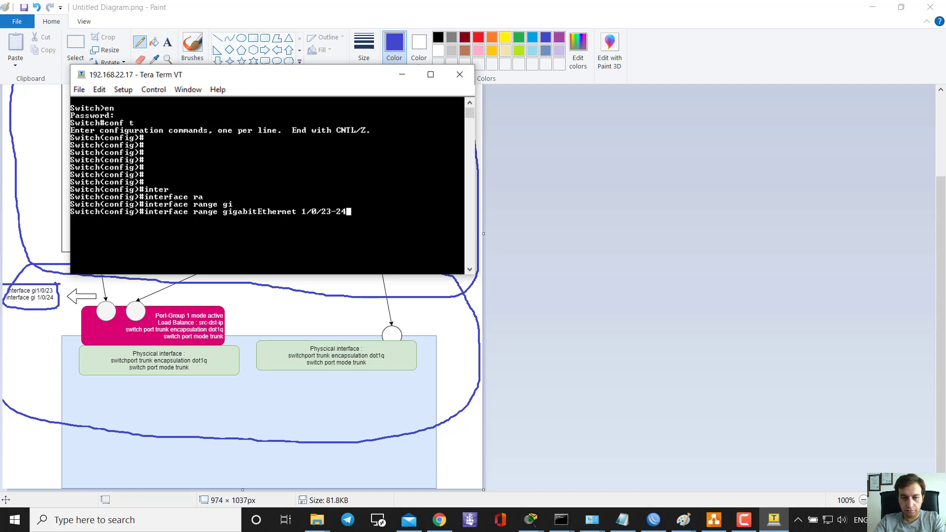
key(Return)
key(Return)
key(Return)
key(Return)
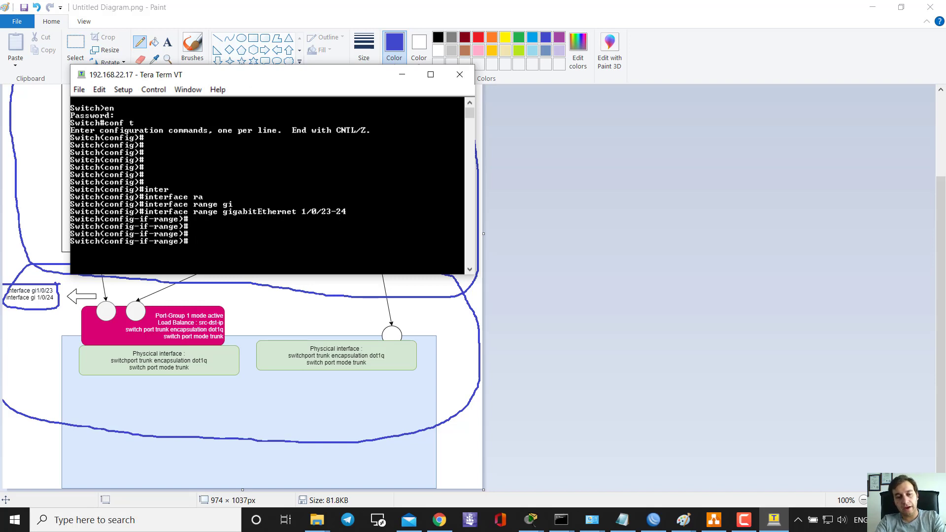
- Type 'switchport trunk encapsulation dot1q' at the prompt in a maximized terminal window
text(sw)
key(Tab)
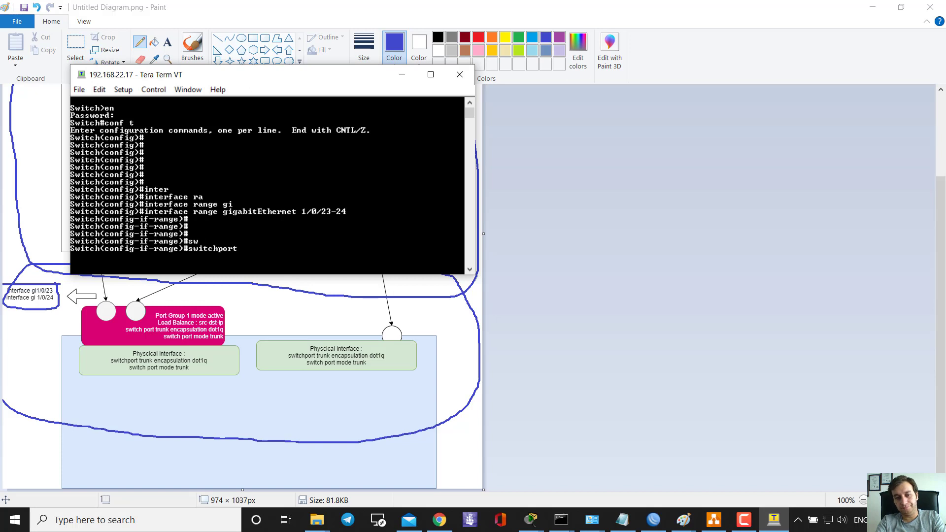
text(tr)
key(Tab)
text(en)
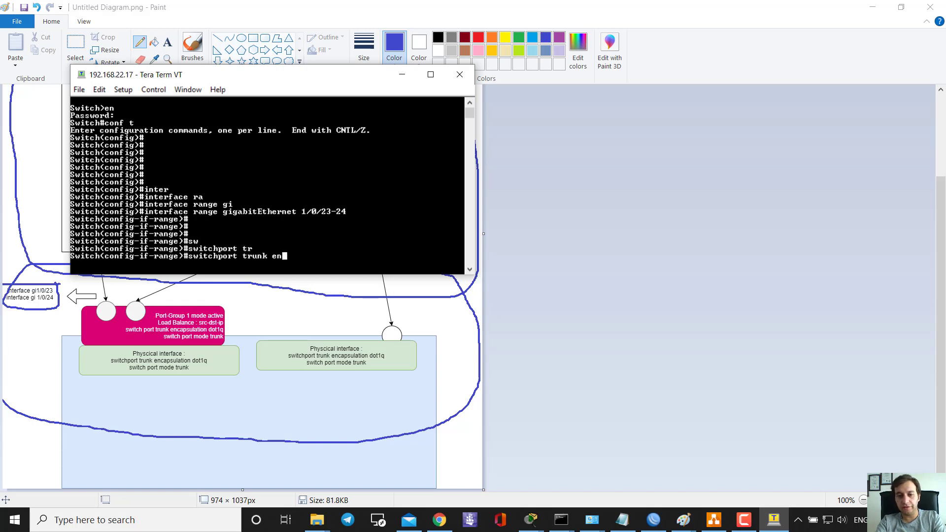
key(Tab)
text(do)
key(Tab)
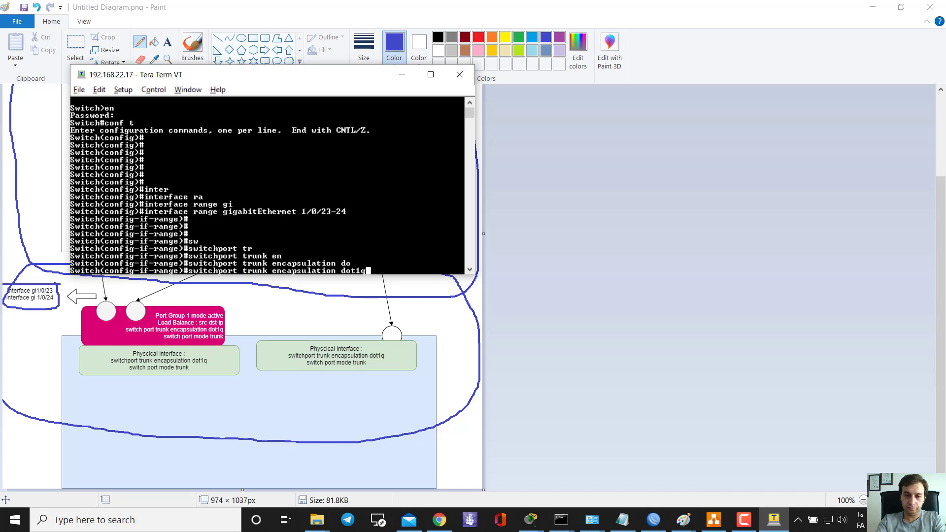
key(BackSpace)
key(super+Up)
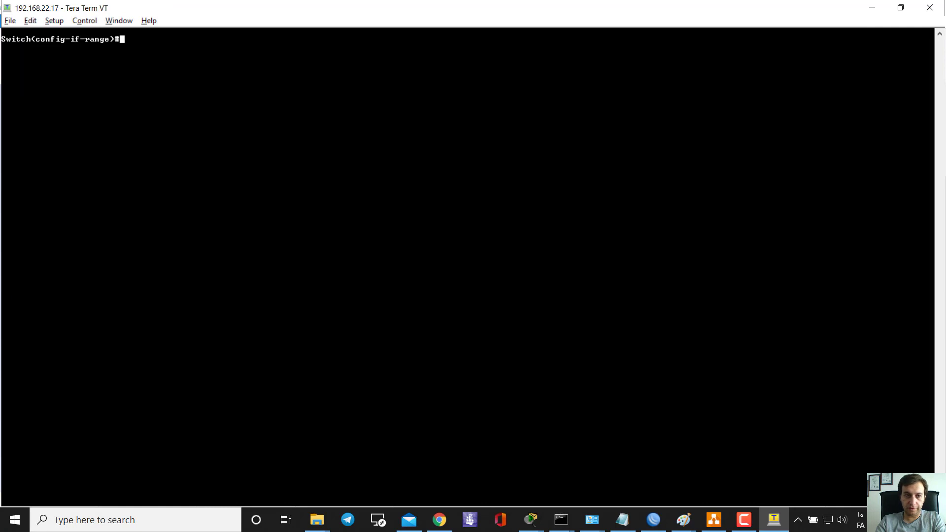
key(Up)
key(Tab)
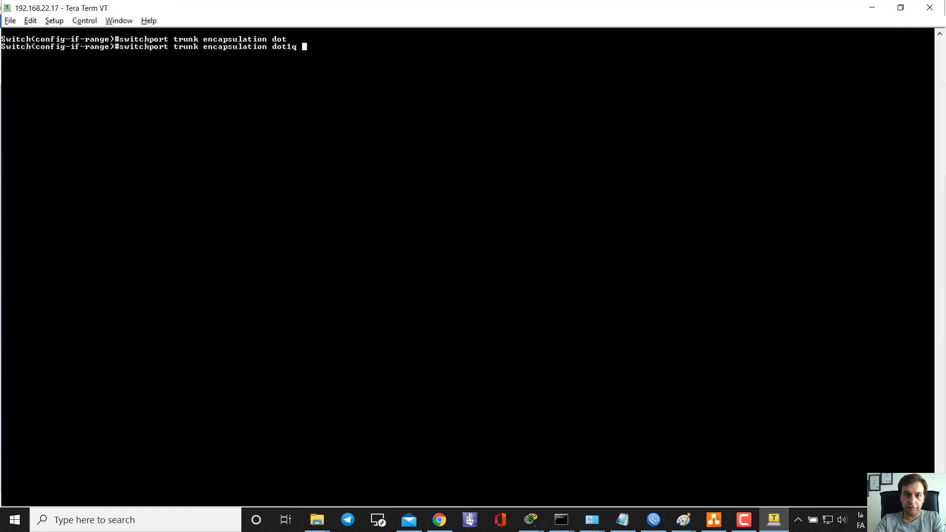